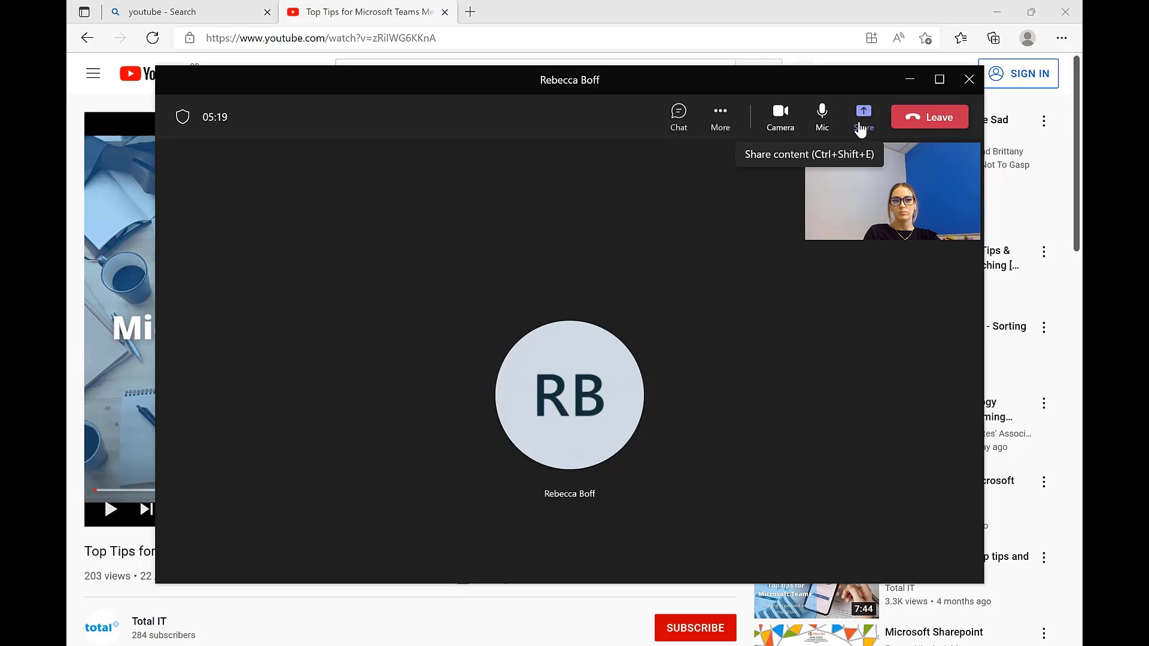
Share the window with the YouTube video in the call with computer sound included, and start the video.
{"action": "left_click", "coordinate": [861, 127]}
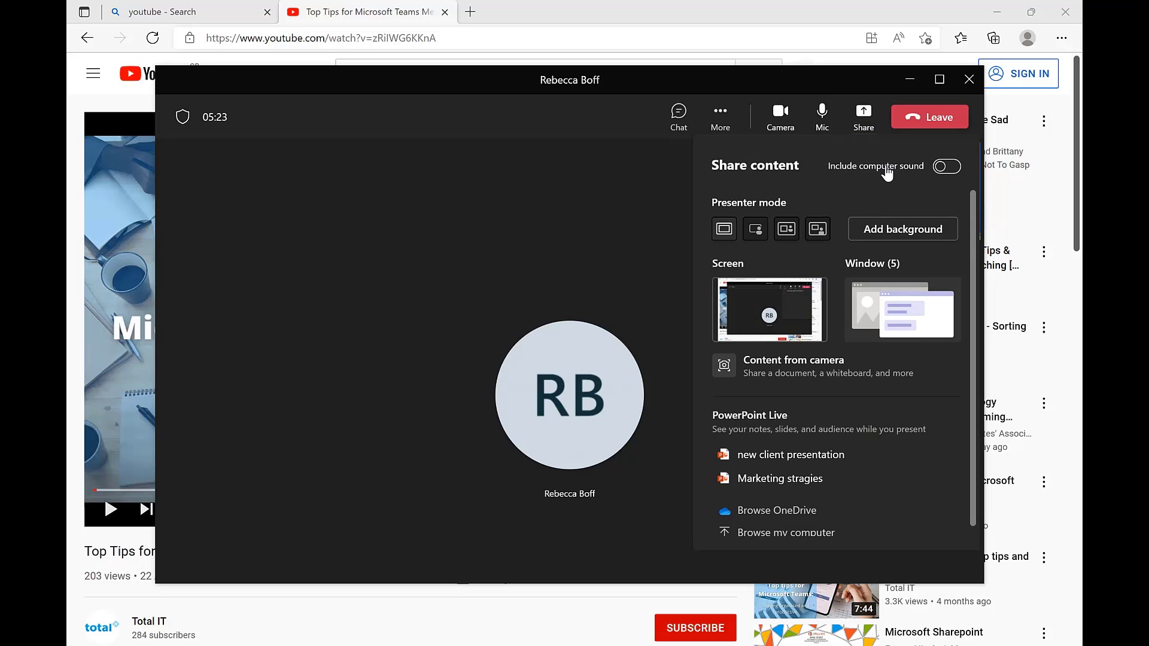
{"action": "left_click", "coordinate": [945, 168]}
{"action": "left_click", "coordinate": [891, 299]}
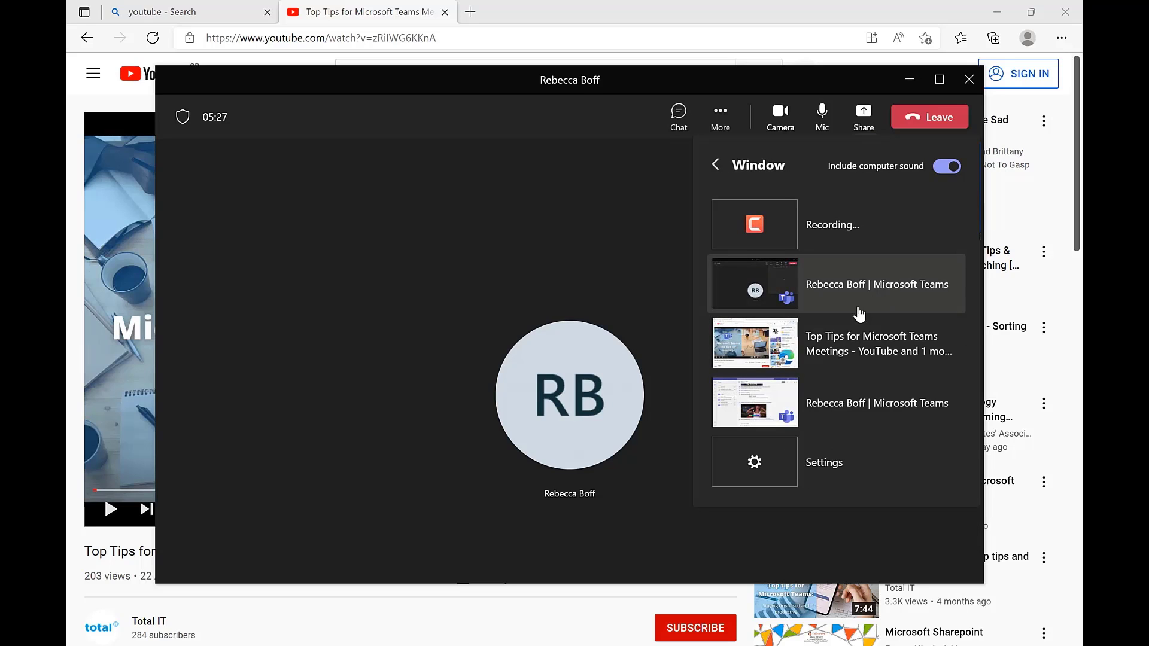
{"action": "left_click", "coordinate": [850, 338]}
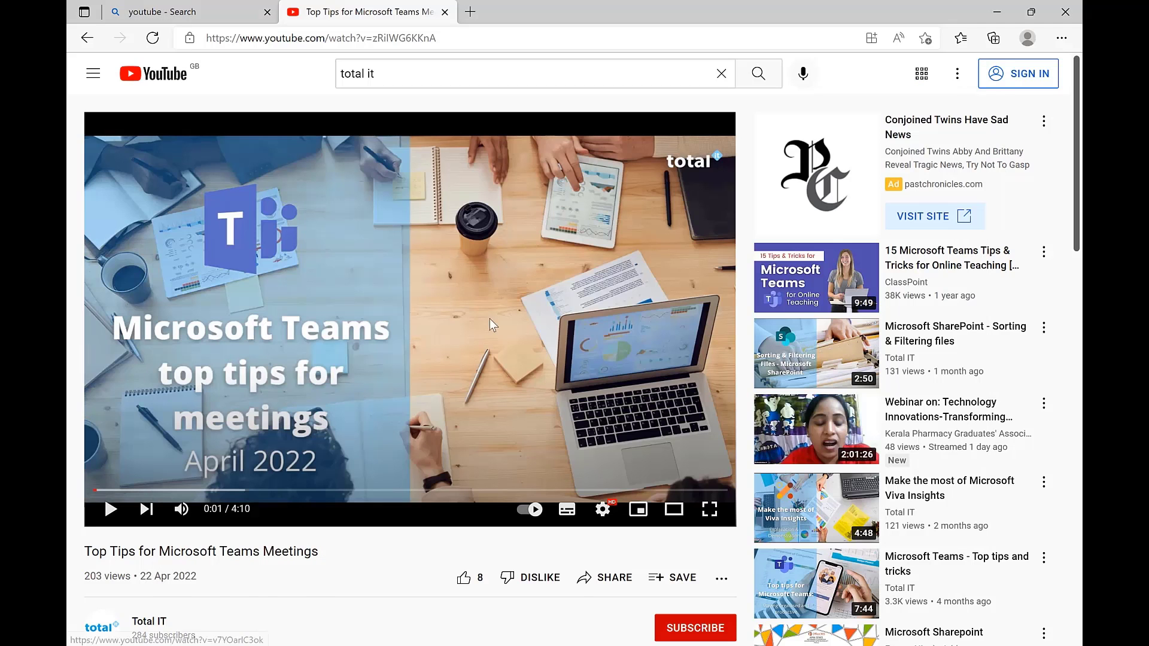
{"action": "left_click", "coordinate": [340, 317]}
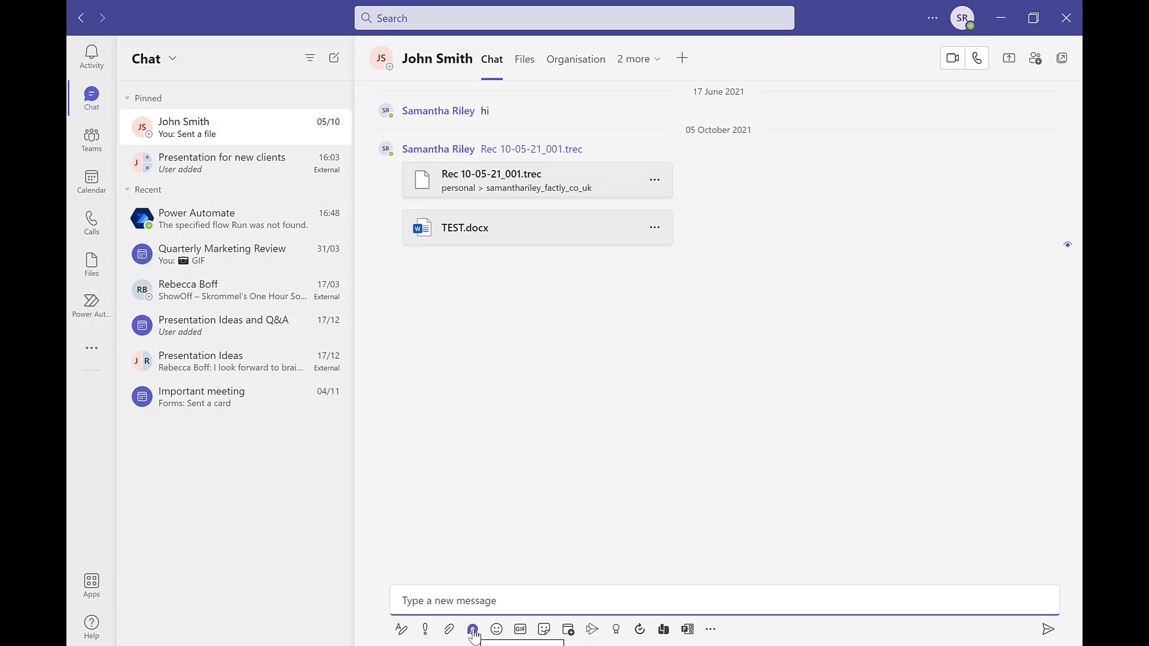
Insert a Loop task list in the pinned one-to-one chat and title it "Tasks for new client presentation".
{"action": "left_click", "coordinate": [473, 635]}
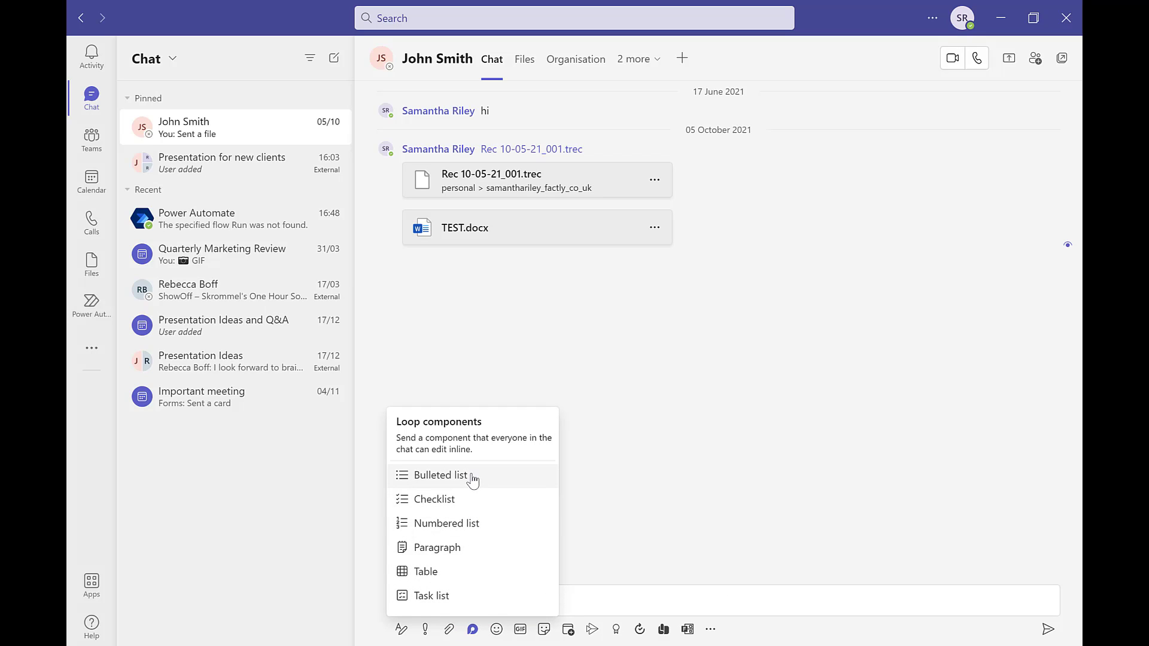
{"action": "left_click", "coordinate": [450, 596]}
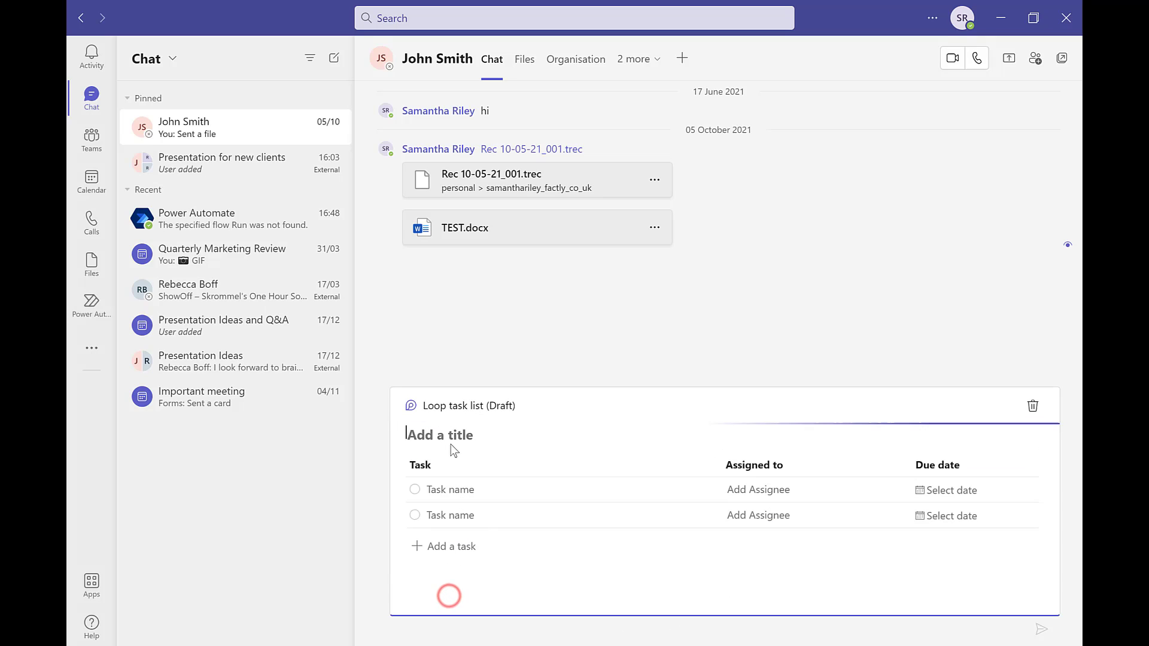
{"action": "type", "text": "Tasks for new client presentation"}
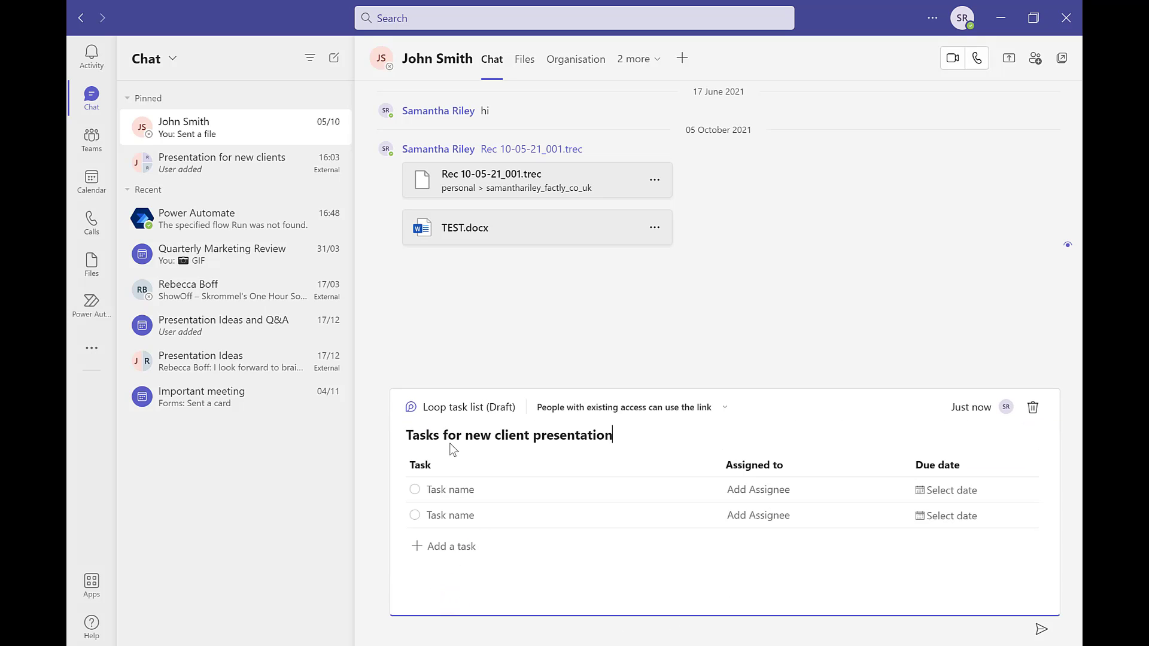
Fill the first task as "Read through brief", assigned to the chat partner and due Tue, 10 May.
{"action": "left_click", "coordinate": [449, 491]}
{"action": "type", "text": "Read through brief"}
{"action": "left_click", "coordinate": [757, 489]}
{"action": "type", "text": "@Joh"}
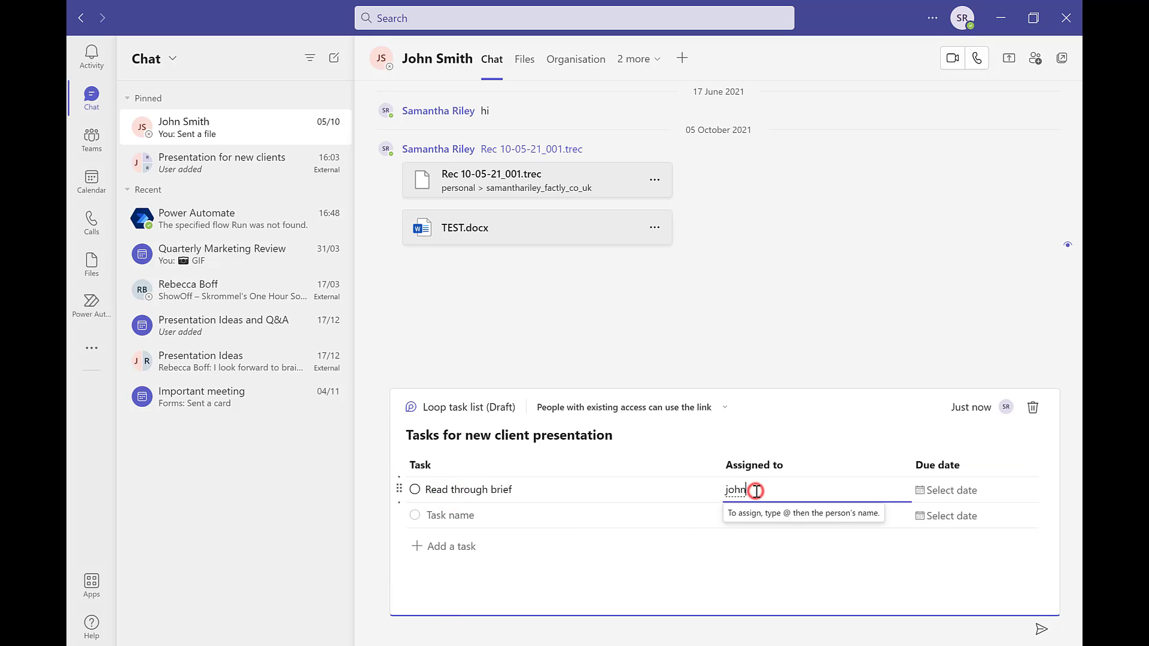
{"action": "left_click", "coordinate": [773, 513]}
{"action": "left_click", "coordinate": [933, 487]}
{"action": "left_click", "coordinate": [812, 516]}
Fill the second task as "Meeting to go through ideas and brainstorm", assigned to yourself and the chat partner, due Thu, 5 May.
{"action": "left_click", "coordinate": [542, 515]}
{"action": "type", "text": "Me"}
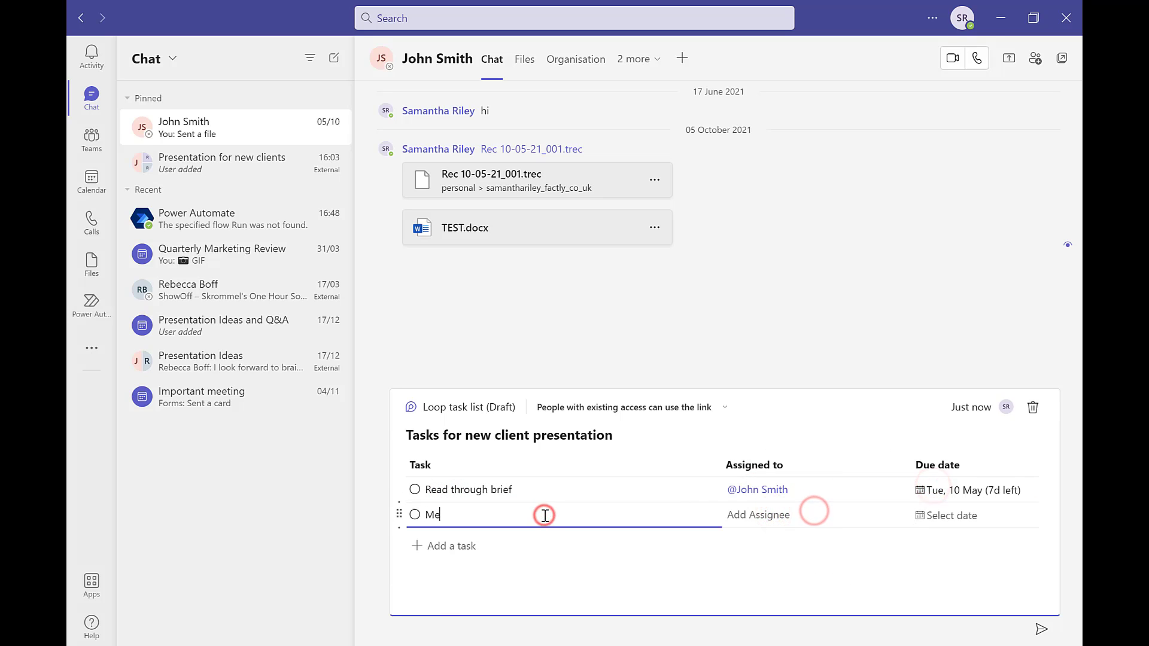
{"action": "type", "text": "eting to go through ideas and brainstorm"}
{"action": "left_click", "coordinate": [772, 515]}
{"action": "type", "text": "@Sa"}
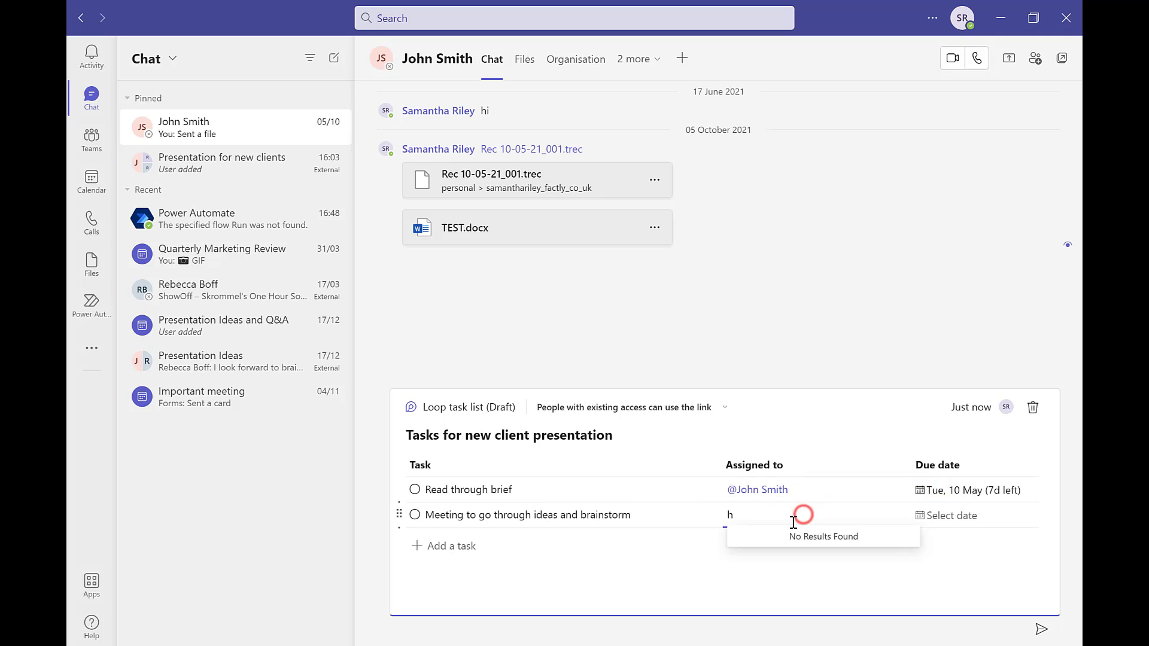
{"action": "left_click", "coordinate": [788, 567]}
{"action": "left_click", "coordinate": [951, 518]}
{"action": "left_click", "coordinate": [860, 496]}
Add a third task "Create presentation draft", assigned to the chat partner and due Tue, 17 May.
{"action": "left_click", "coordinate": [446, 548]}
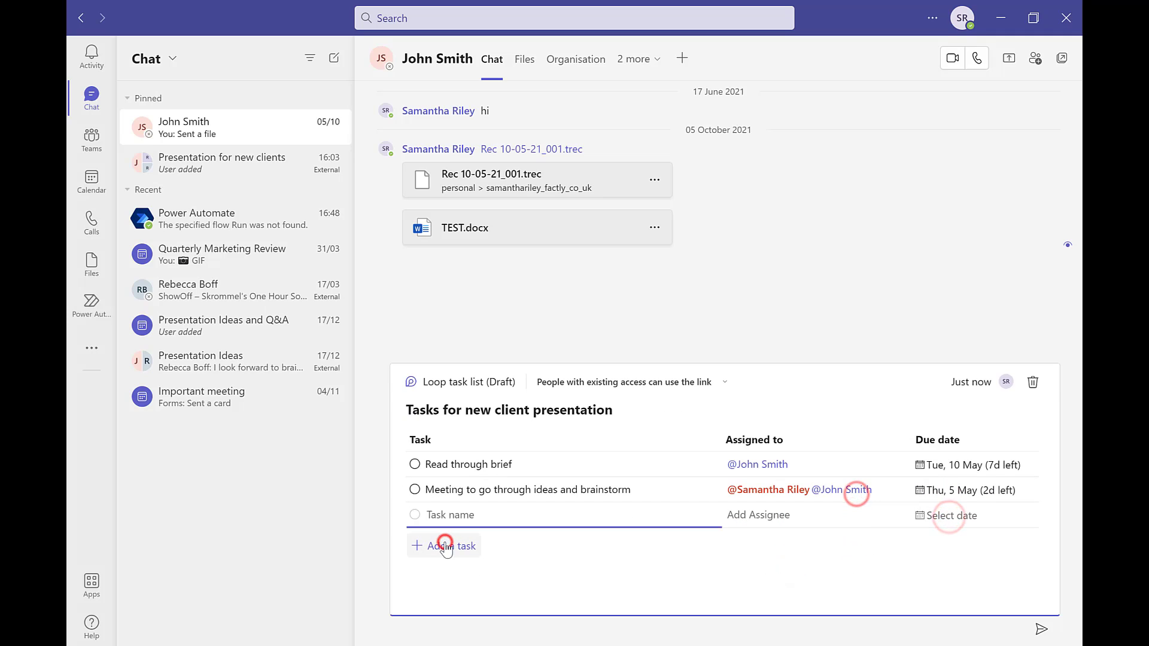
{"action": "type", "text": "Create presentation draft"}
{"action": "left_click", "coordinate": [772, 514]}
{"action": "type", "text": "@Jo"}
{"action": "left_click", "coordinate": [772, 544]}
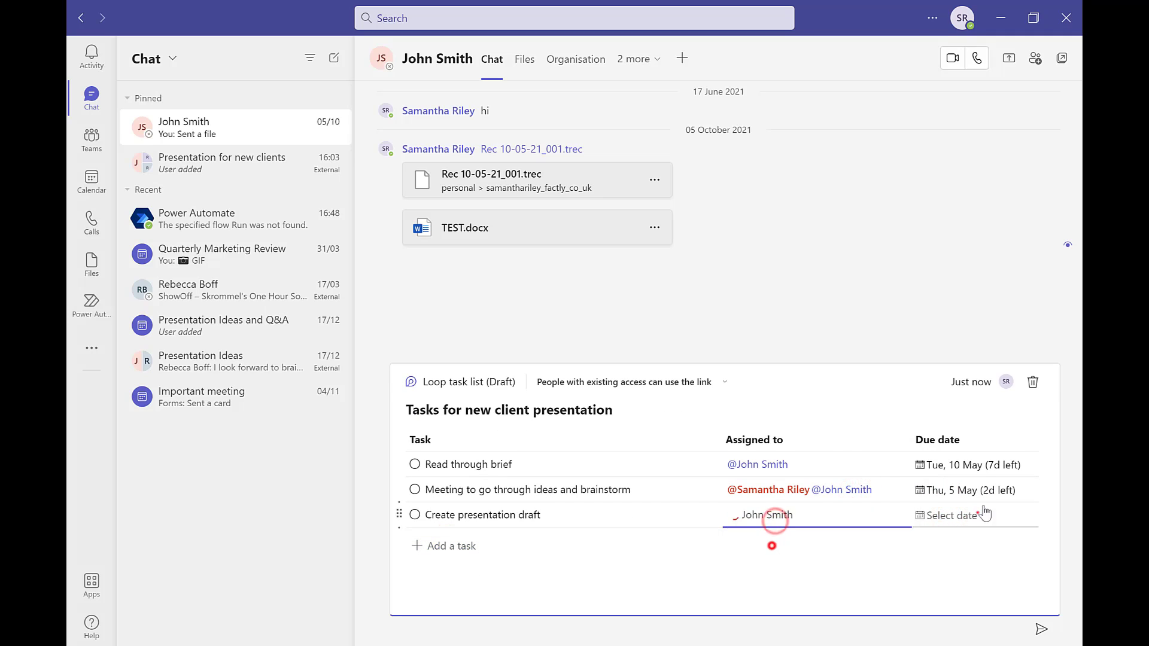
{"action": "left_click", "coordinate": [975, 515]}
{"action": "left_click", "coordinate": [812, 515]}
Add a task "Presentation draft review" for yourself and the chat partner, due Wed, 18 May, and send the list.
{"action": "left_click", "coordinate": [443, 548]}
{"action": "type", "text": "Presentation draft review"}
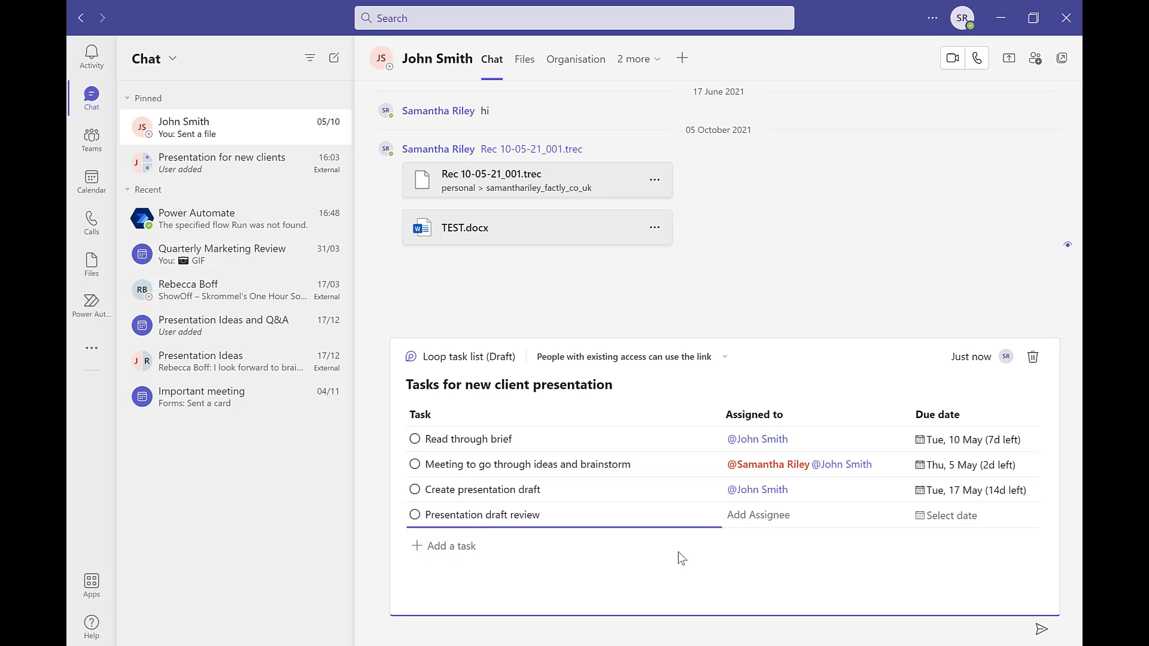
{"action": "left_click", "coordinate": [758, 516]}
{"action": "type", "text": "@Sa"}
{"action": "left_click", "coordinate": [787, 540]}
{"action": "type", "text": "@John Smith"}
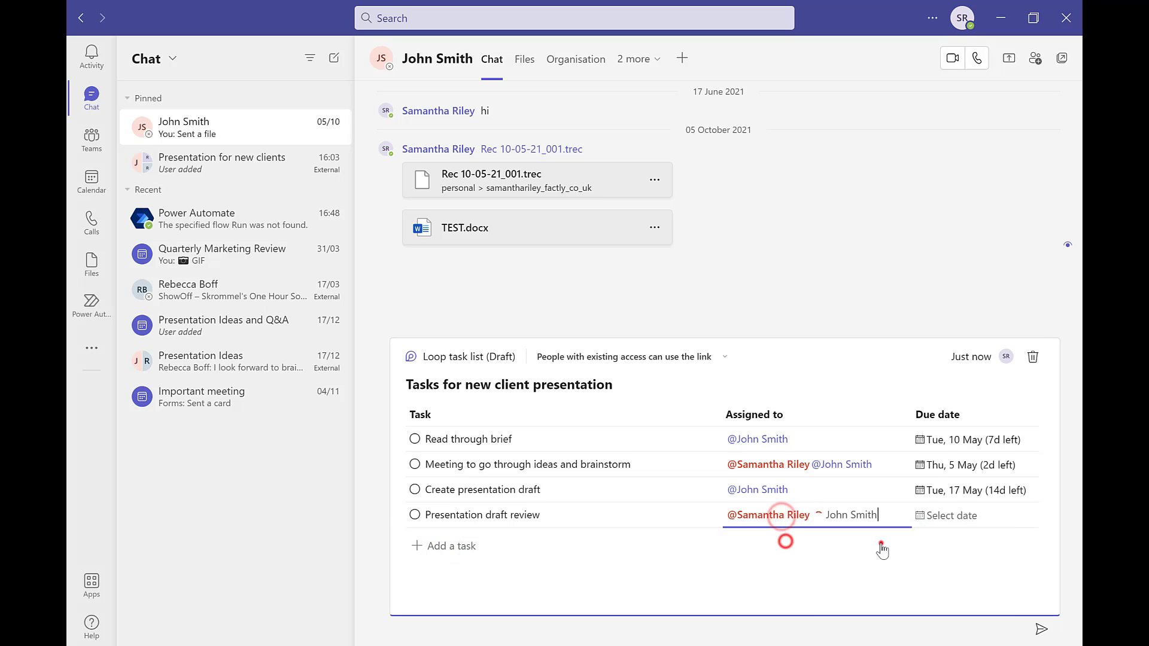
{"action": "left_click", "coordinate": [880, 544]}
{"action": "left_click", "coordinate": [927, 516]}
{"action": "left_click", "coordinate": [836, 516]}
{"action": "left_click", "coordinate": [1042, 629]}
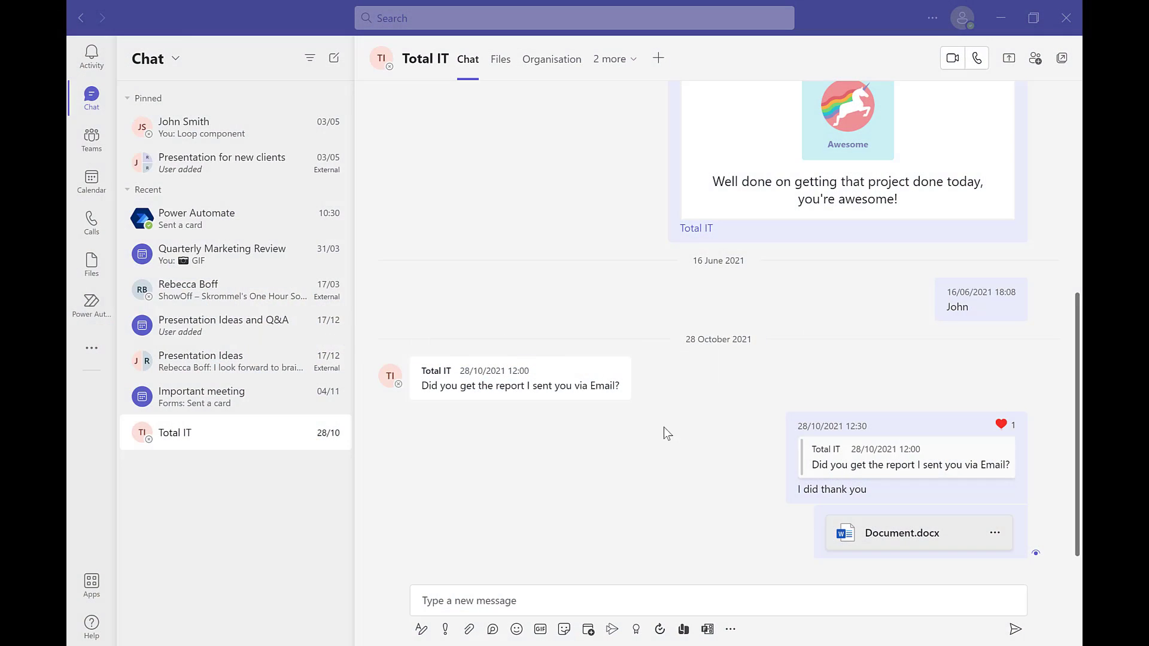
Add the "Schedule a meeting from a message" workflow from Total IT's message about the emailed report and run it.
{"action": "scroll", "coordinate": [646, 411], "scroll_direction": "up", "scroll_amount": 6}
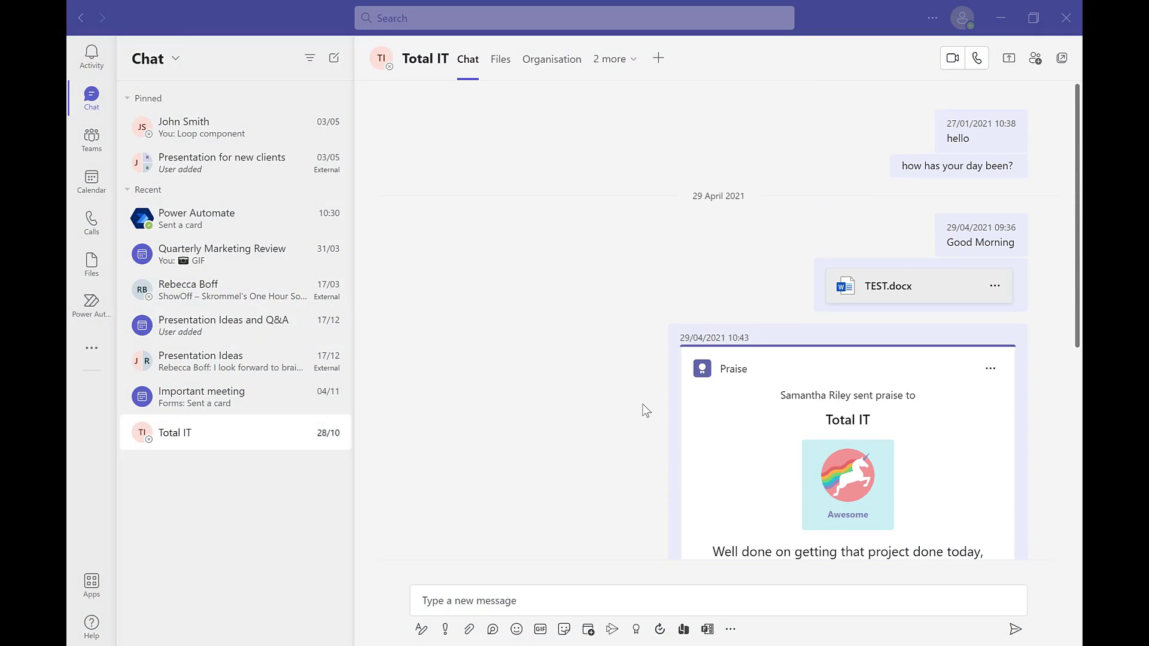
{"action": "scroll", "coordinate": [646, 410], "scroll_direction": "down", "scroll_amount": 6}
{"action": "left_click", "coordinate": [618, 344]}
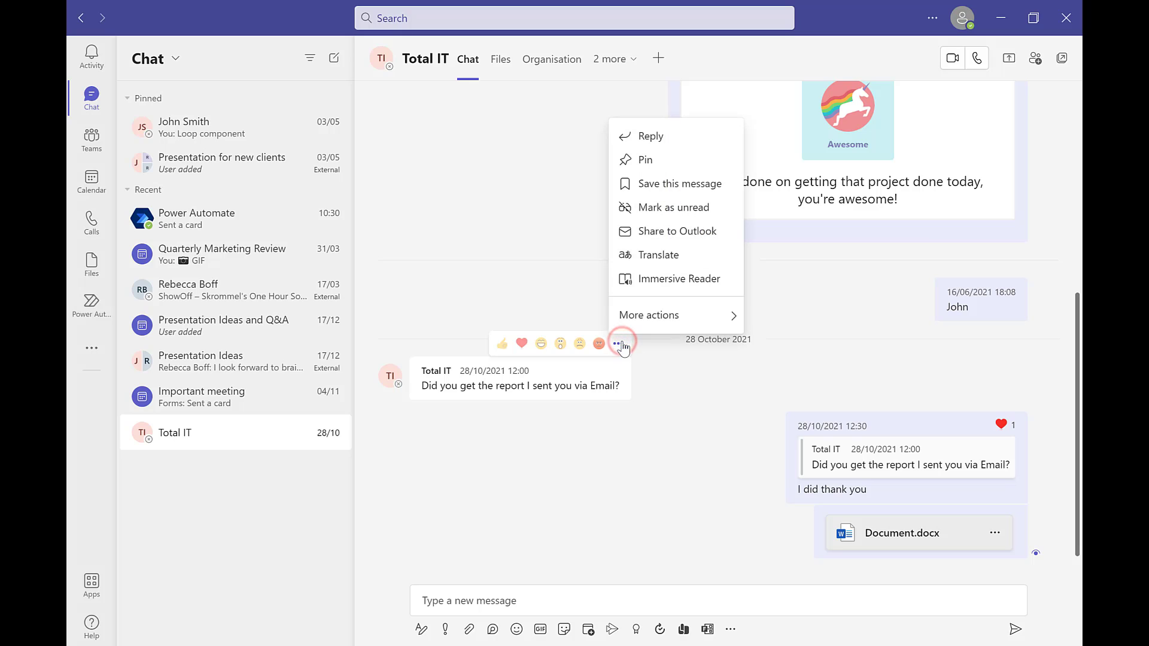
{"action": "mouse_move", "coordinate": [634, 317]}
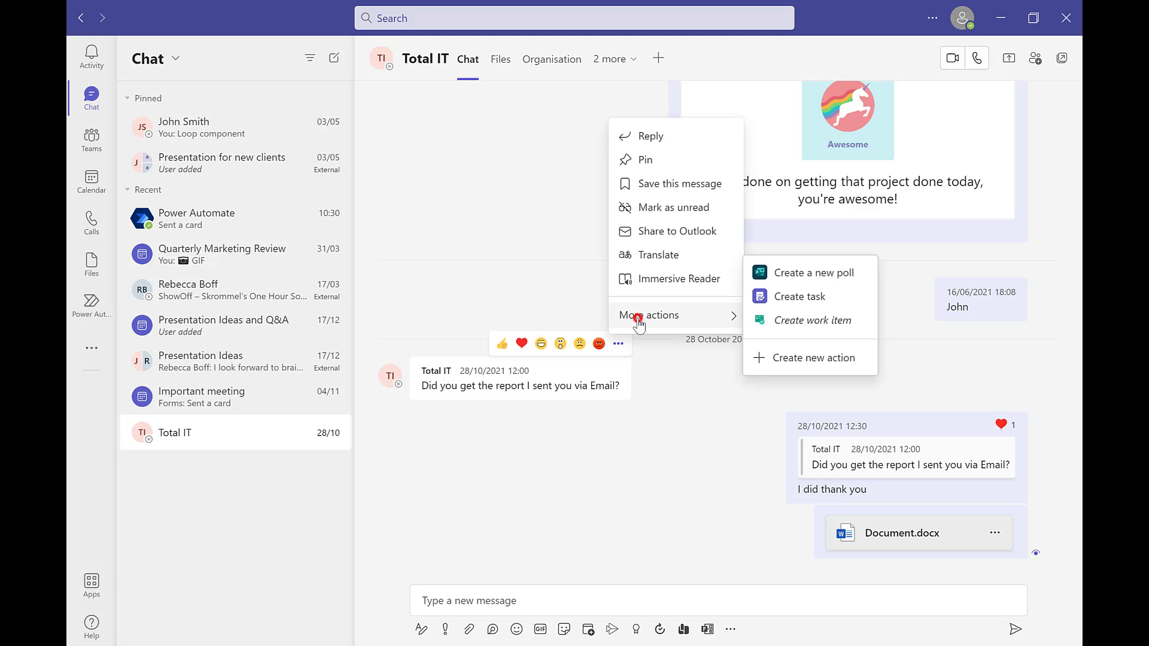
{"action": "left_click", "coordinate": [799, 358]}
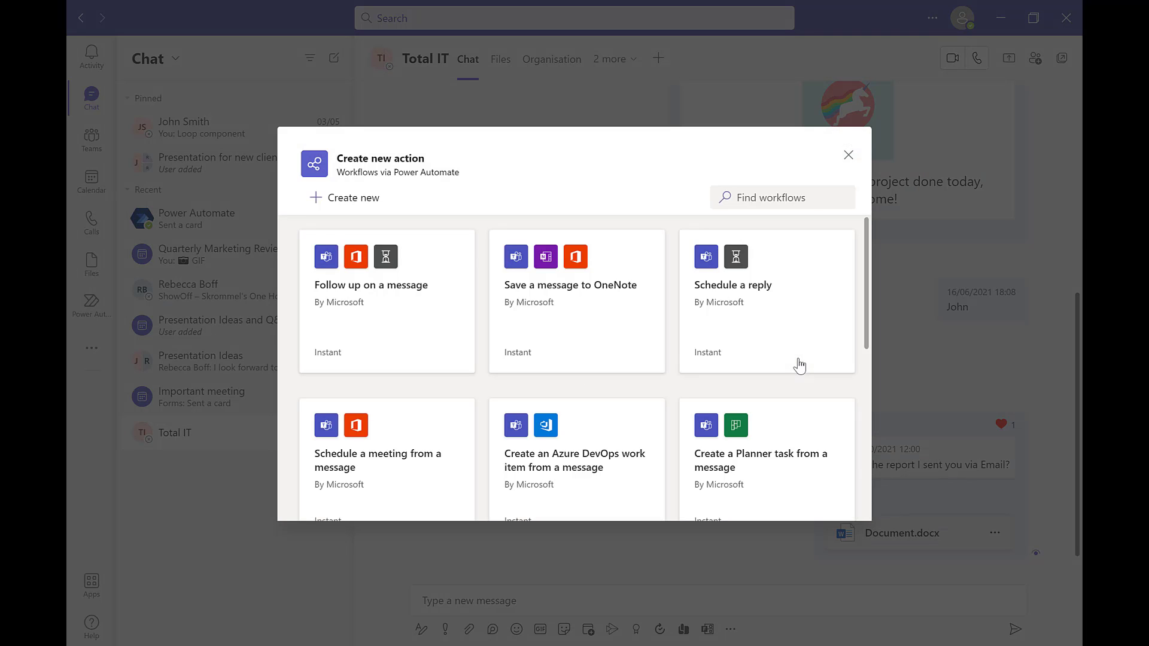
{"action": "scroll", "coordinate": [385, 448], "scroll_direction": "down", "scroll_amount": 1}
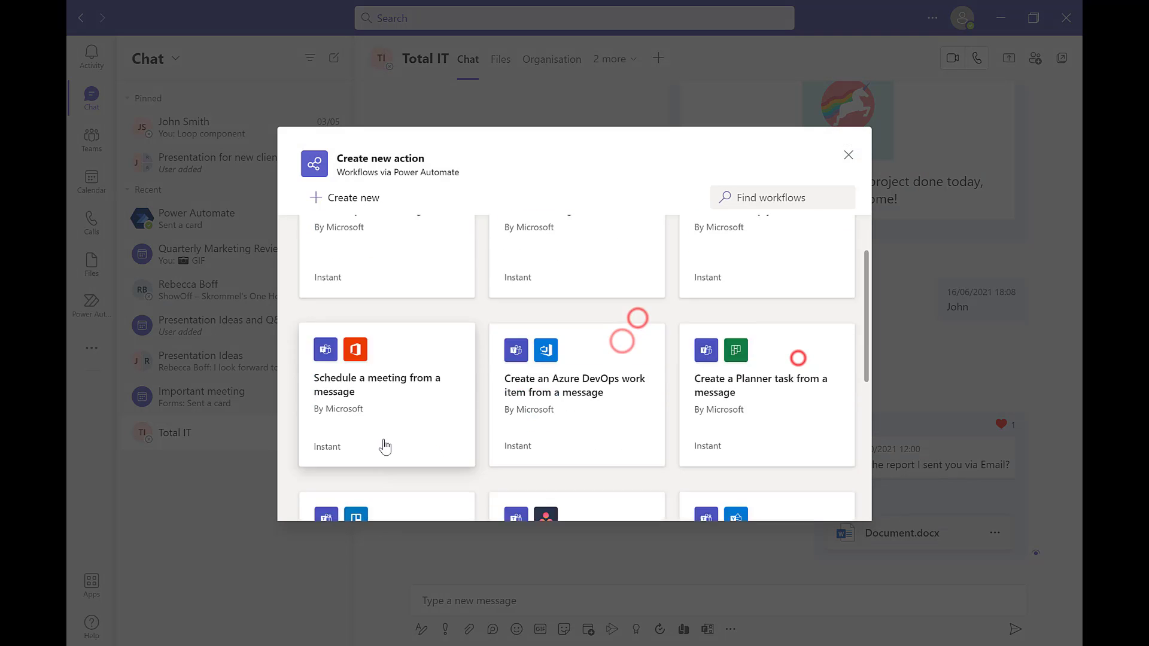
{"action": "left_click", "coordinate": [385, 447]}
{"action": "left_click", "coordinate": [685, 241]}
{"action": "left_click", "coordinate": [670, 289]}
{"action": "left_click", "coordinate": [810, 492]}
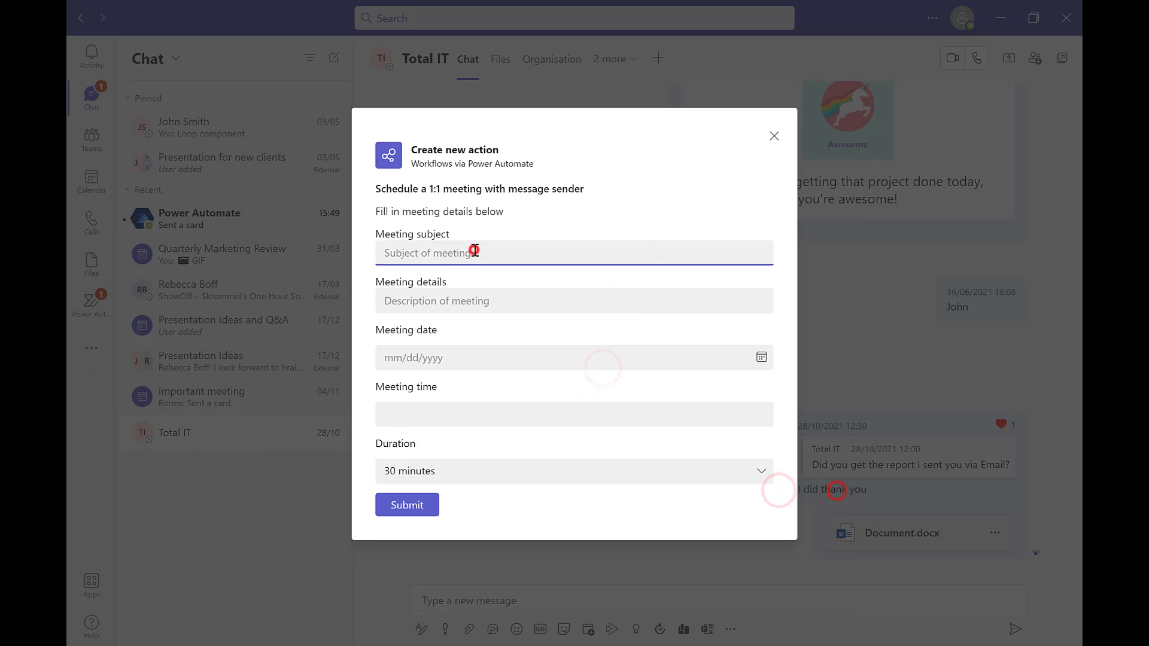
Fill in the meeting form with subject "Marketing report May 22", details "Discuss the report from April 2022" and a date, and submit it.
{"action": "type", "text": "Marketing report May 22"}
{"action": "left_click", "coordinate": [441, 301]}
{"action": "type", "text": "Discuss the report from April 2022"}
{"action": "left_click", "coordinate": [426, 358]}
{"action": "left_click", "coordinate": [518, 432]}
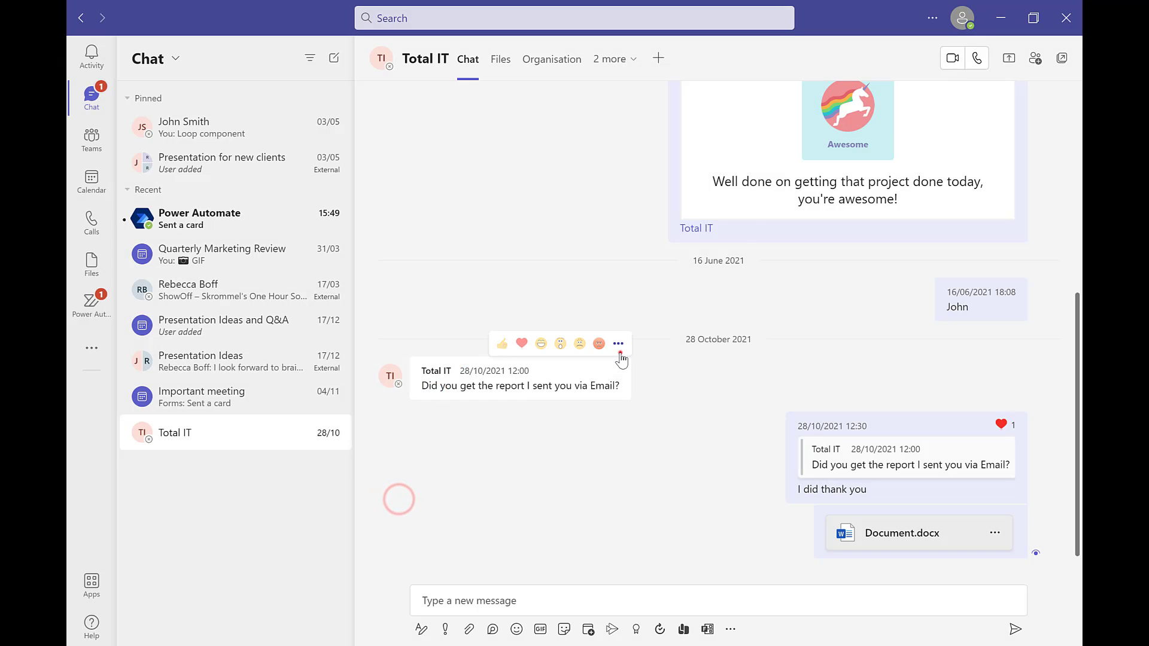
Add the "Follow up on a message" workflow from the same Total IT message and run it.
{"action": "left_click", "coordinate": [618, 344]}
{"action": "left_click", "coordinate": [652, 314]}
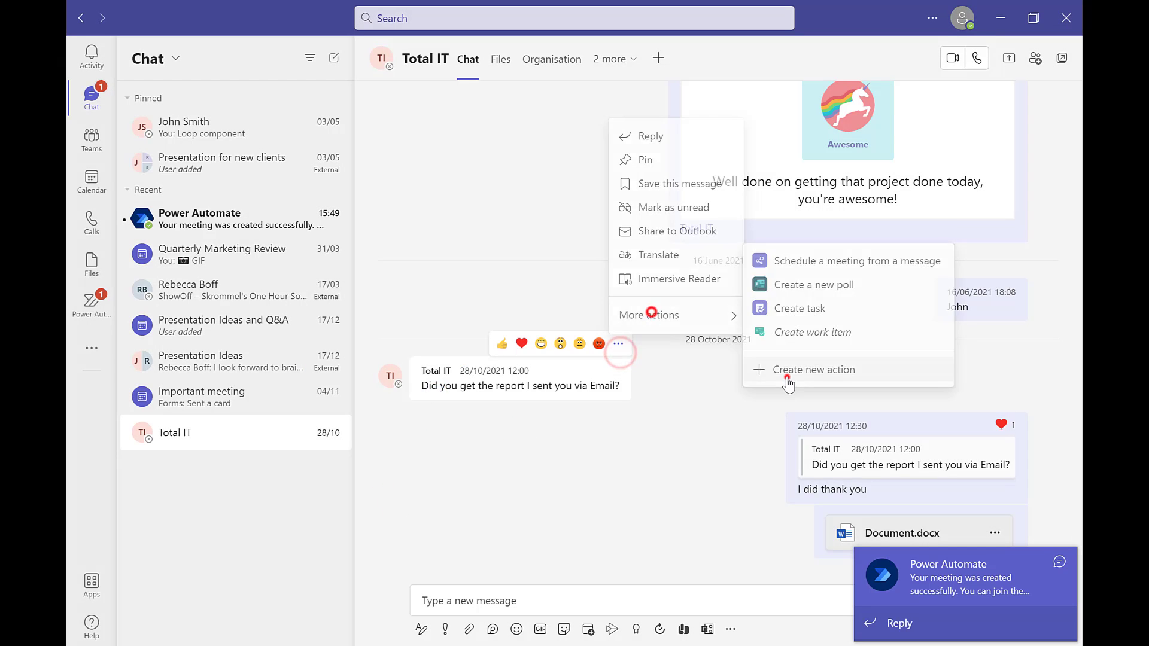
{"action": "left_click", "coordinate": [787, 377]}
{"action": "scroll", "coordinate": [393, 336], "scroll_direction": "down", "scroll_amount": 5}
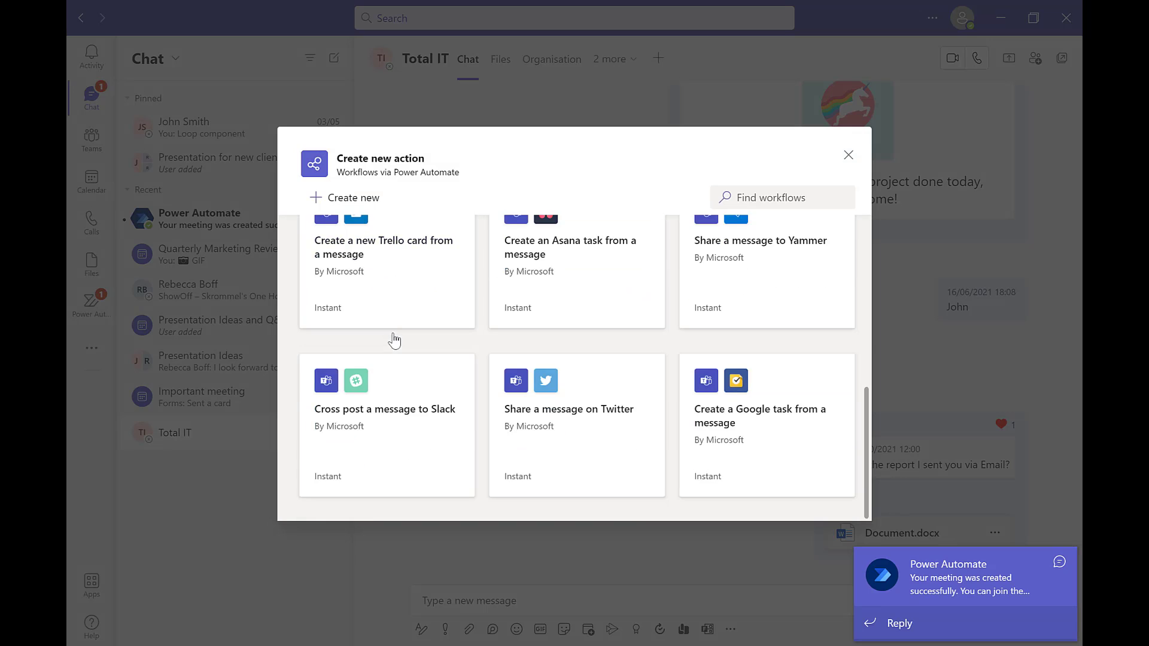
{"action": "left_click", "coordinate": [368, 282]}
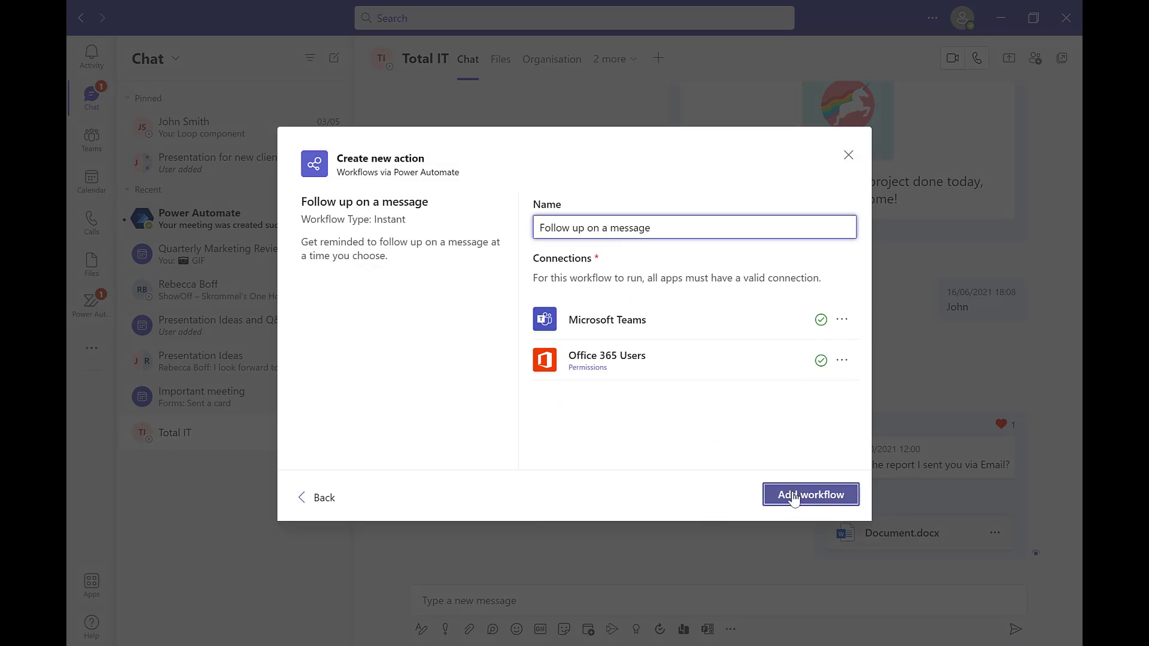
{"action": "left_click", "coordinate": [795, 496]}
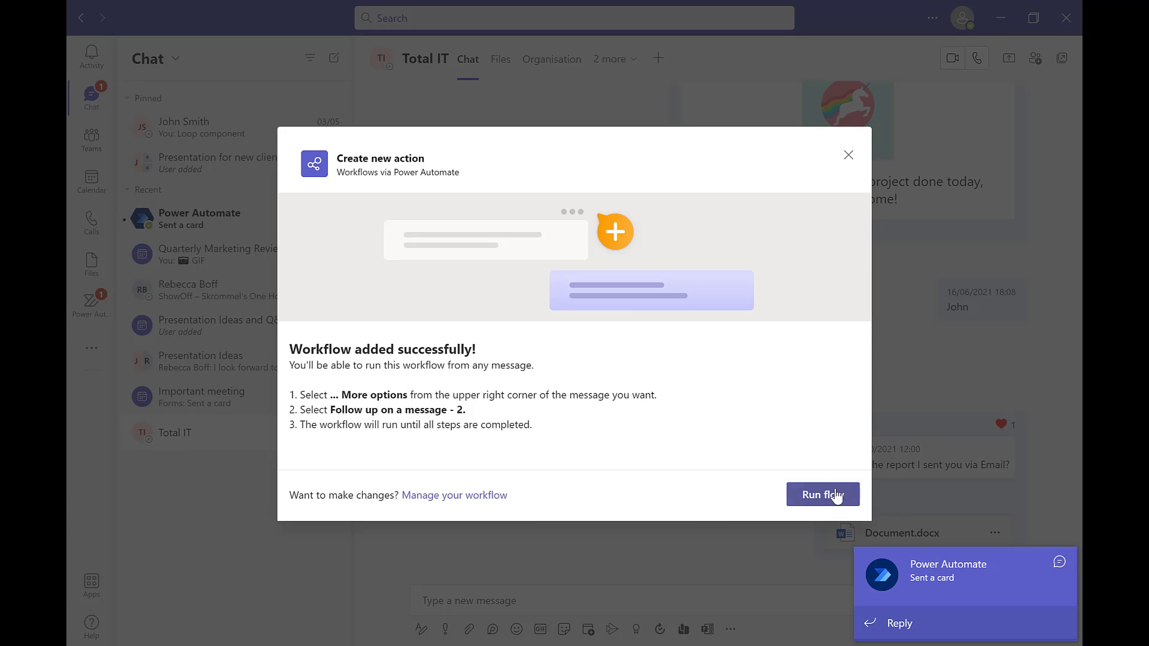
{"action": "left_click", "coordinate": [837, 495]}
Set the message reminder for 5 May 2022 at 11:30 with a note starting "Respond to the details of the", and submit it.
{"action": "left_click", "coordinate": [625, 284]}
{"action": "left_click", "coordinate": [518, 359]}
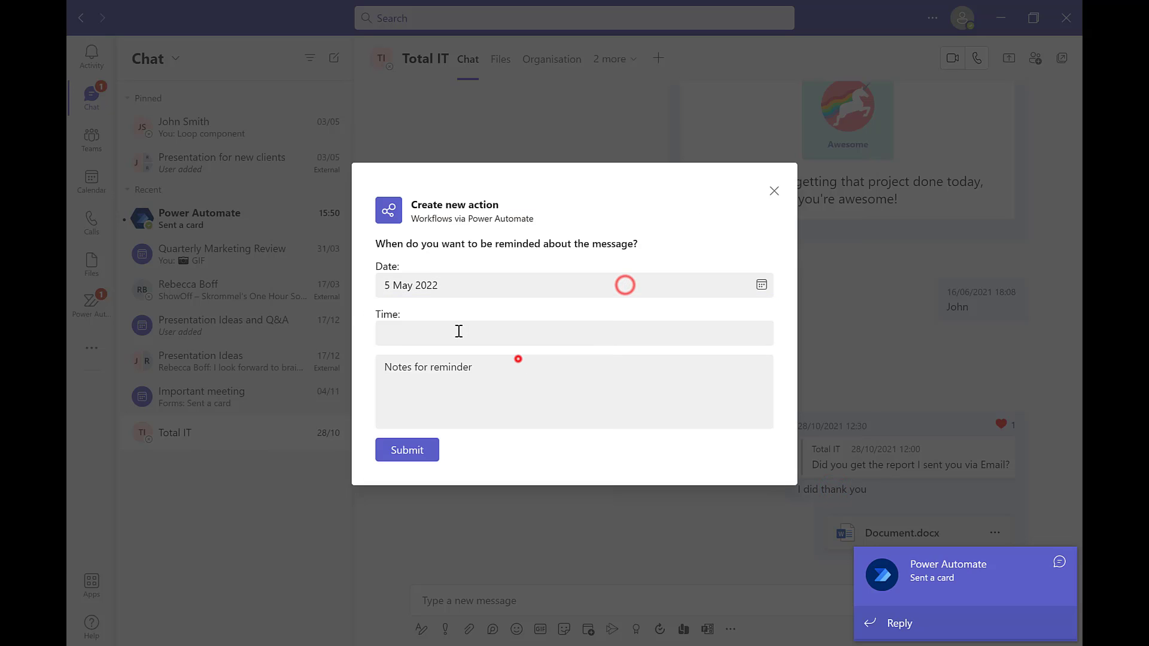
{"action": "left_click", "coordinate": [459, 331]}
{"action": "scroll", "coordinate": [413, 419], "scroll_direction": "down", "scroll_amount": 3}
{"action": "left_click", "coordinate": [401, 413]}
{"action": "left_click", "coordinate": [426, 383]}
{"action": "type", "text": "Respond to the detail"}
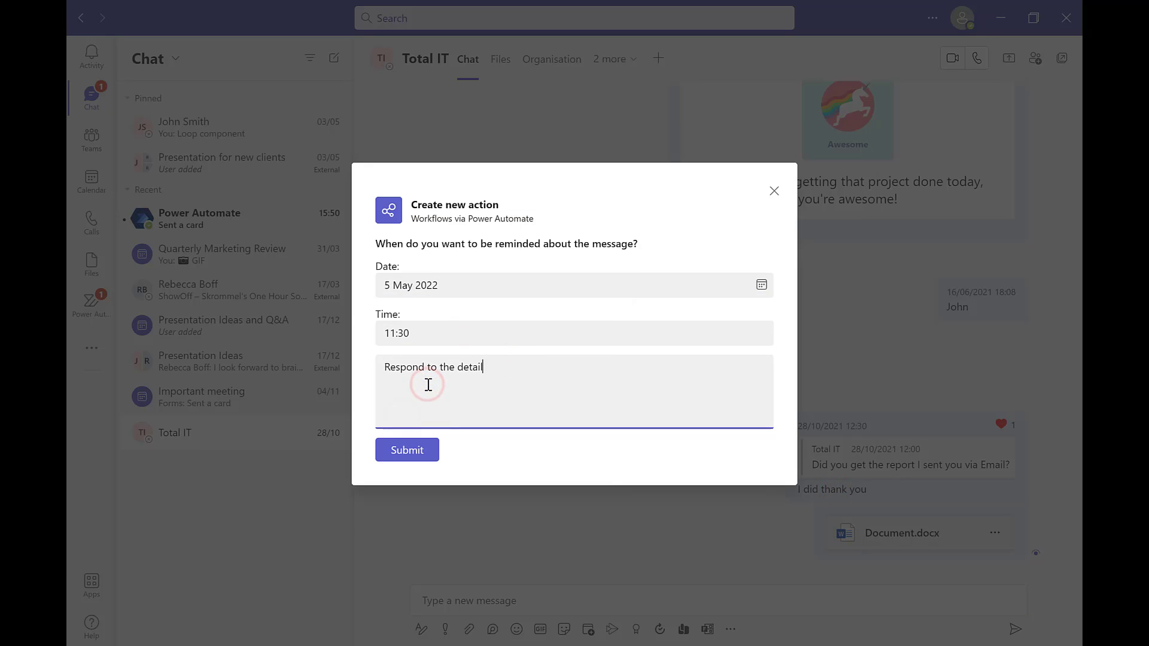
{"action": "type", "text": "s of the re"}
{"action": "left_click", "coordinate": [405, 452]}
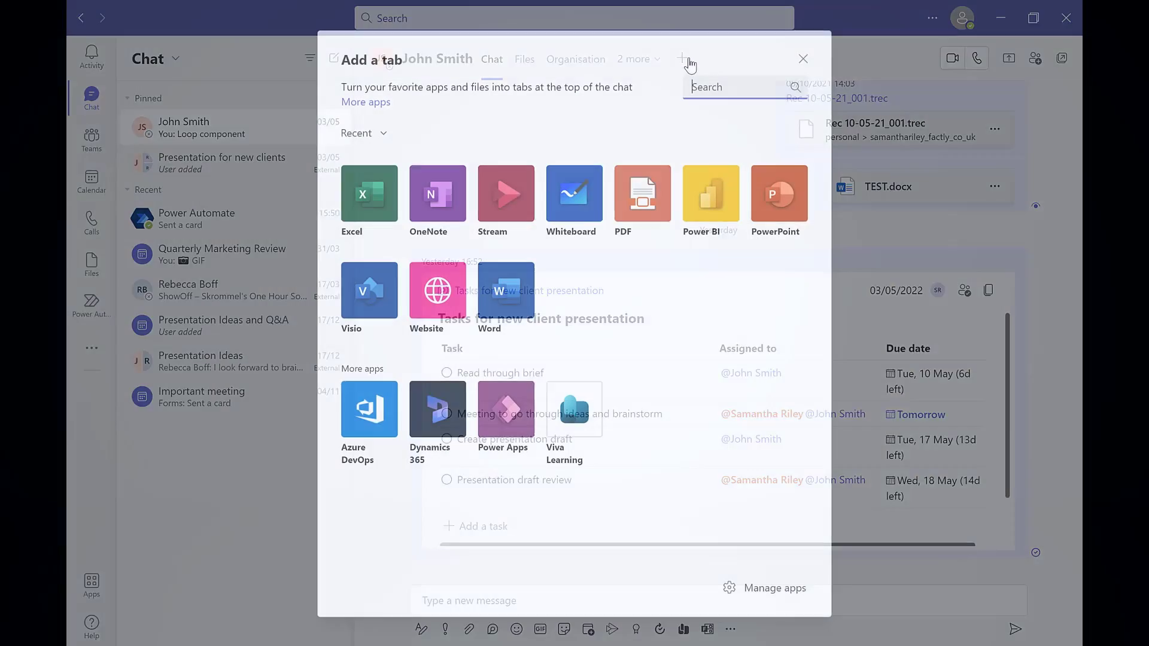
Try to find "lists" among the apps offered as chat tabs, and clear the search.
{"action": "type", "text": "lists"}
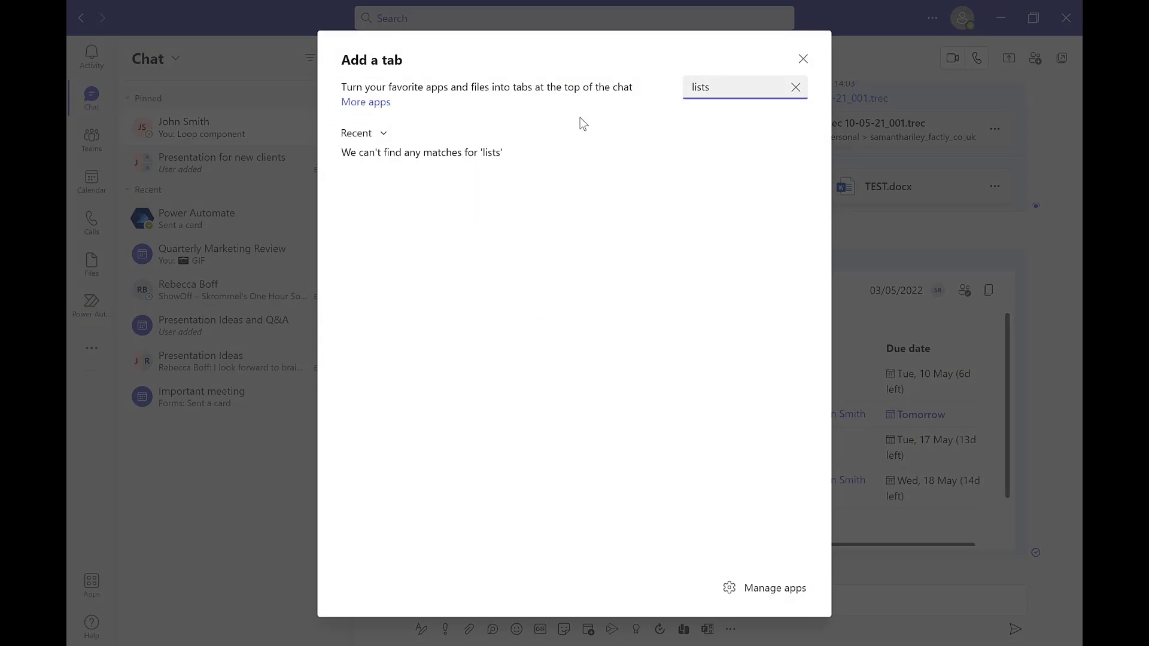
{"action": "key", "text": "BackSpace"}
{"action": "key", "text": "BackSpace"}
{"action": "key", "text": "BackSpace"}
{"action": "key", "text": "BackSpace"}
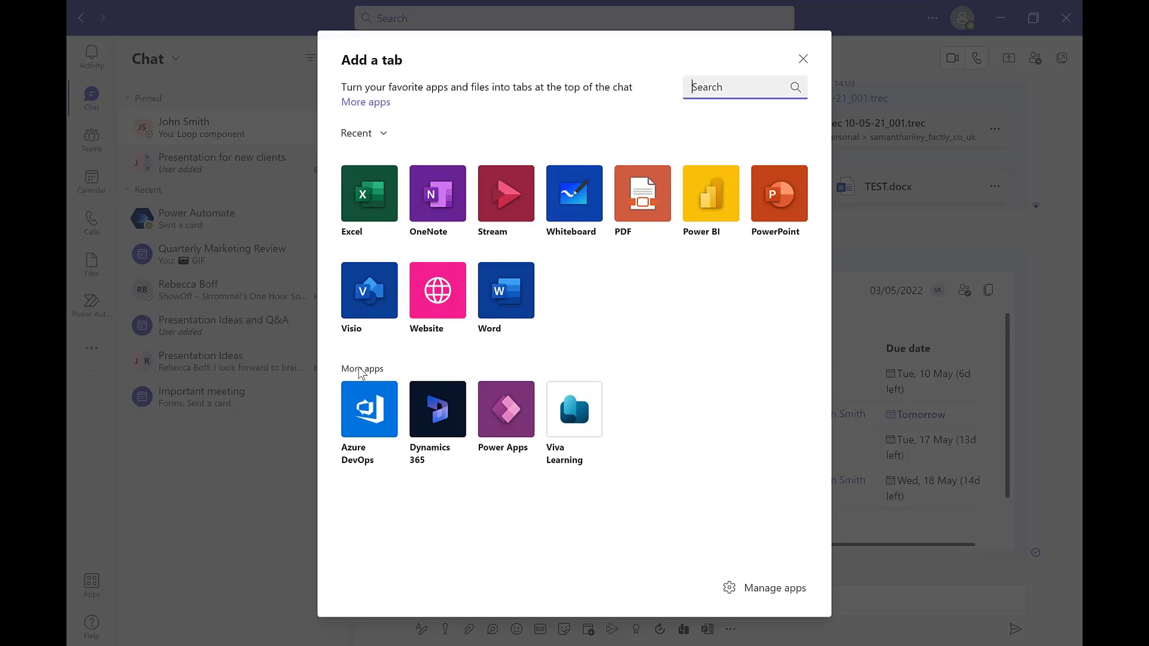
Search the full Teams app store for "lists" and open the Lists app's details.
{"action": "left_click", "coordinate": [372, 104]}
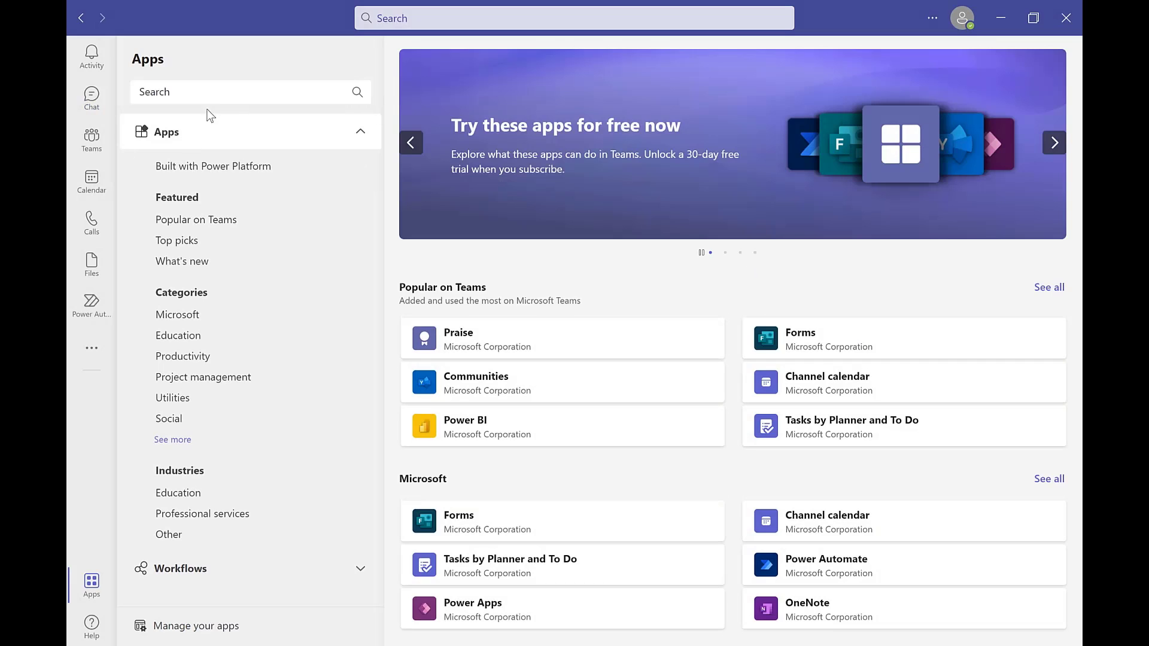
{"action": "left_click", "coordinate": [213, 91]}
{"action": "type", "text": "lists"}
{"action": "left_click", "coordinate": [443, 169]}
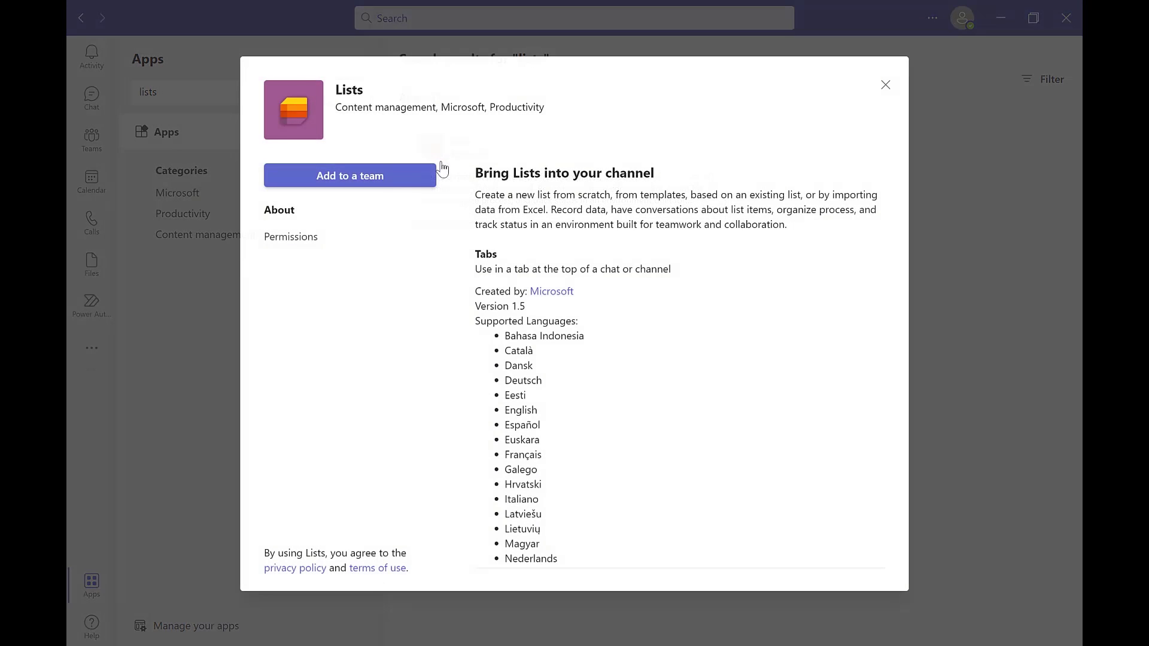
Add Lists to the General channel of the Sales team and save it as a channel tab.
{"action": "left_click", "coordinate": [323, 187]}
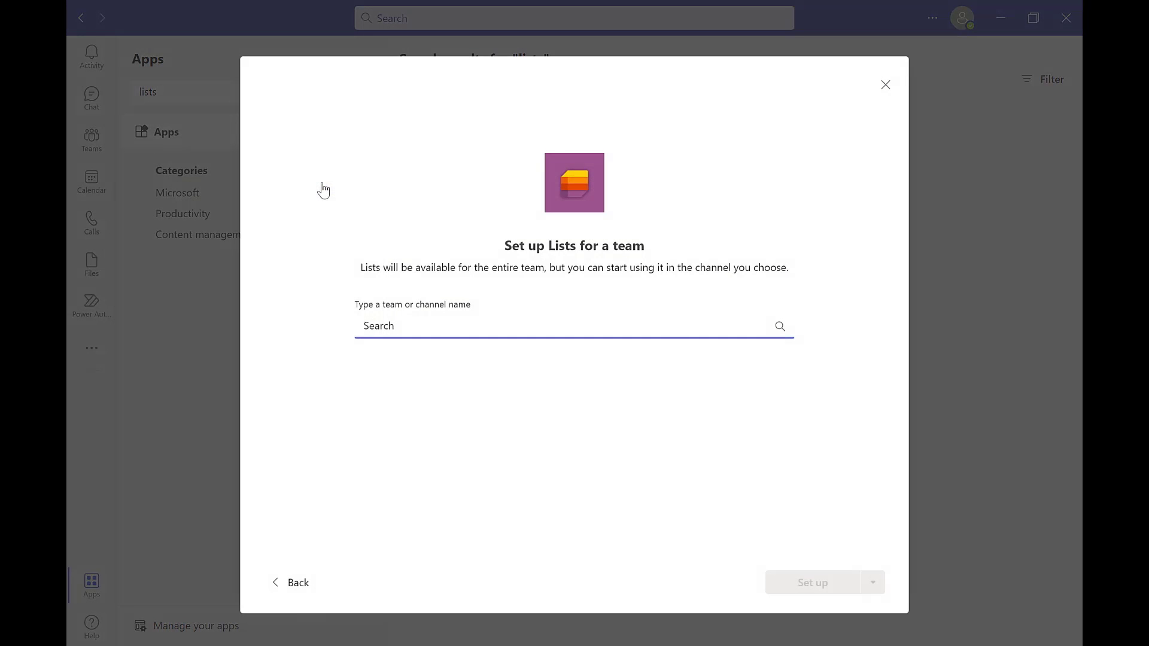
{"action": "type", "text": "sa"}
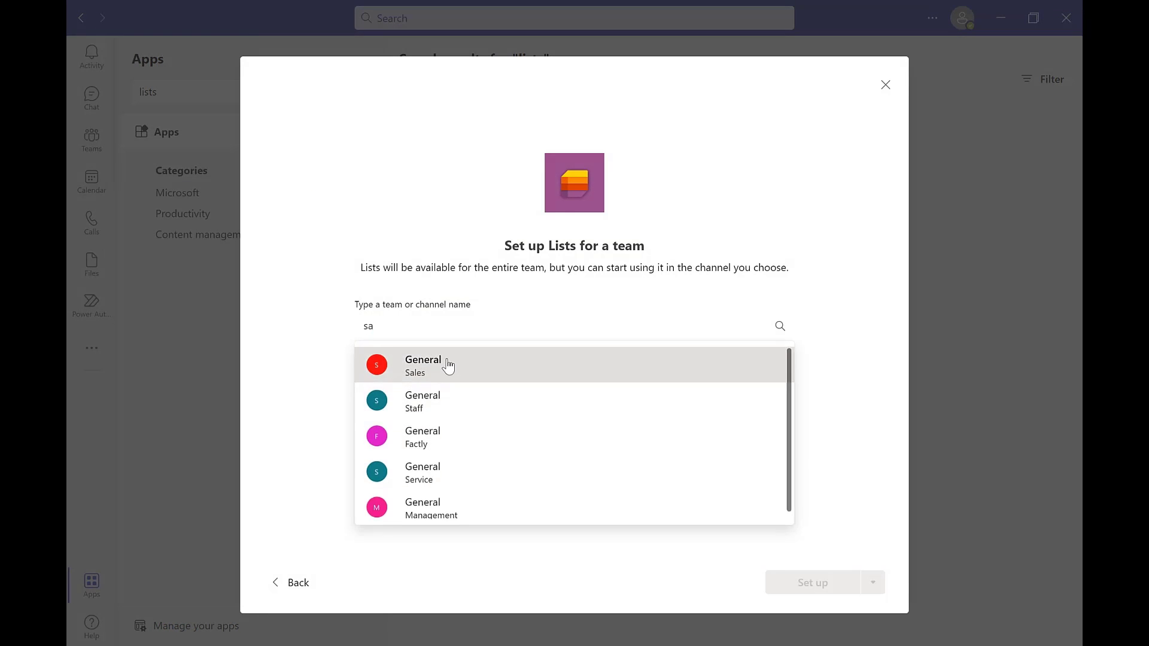
{"action": "left_click", "coordinate": [448, 366]}
{"action": "left_click", "coordinate": [854, 583]}
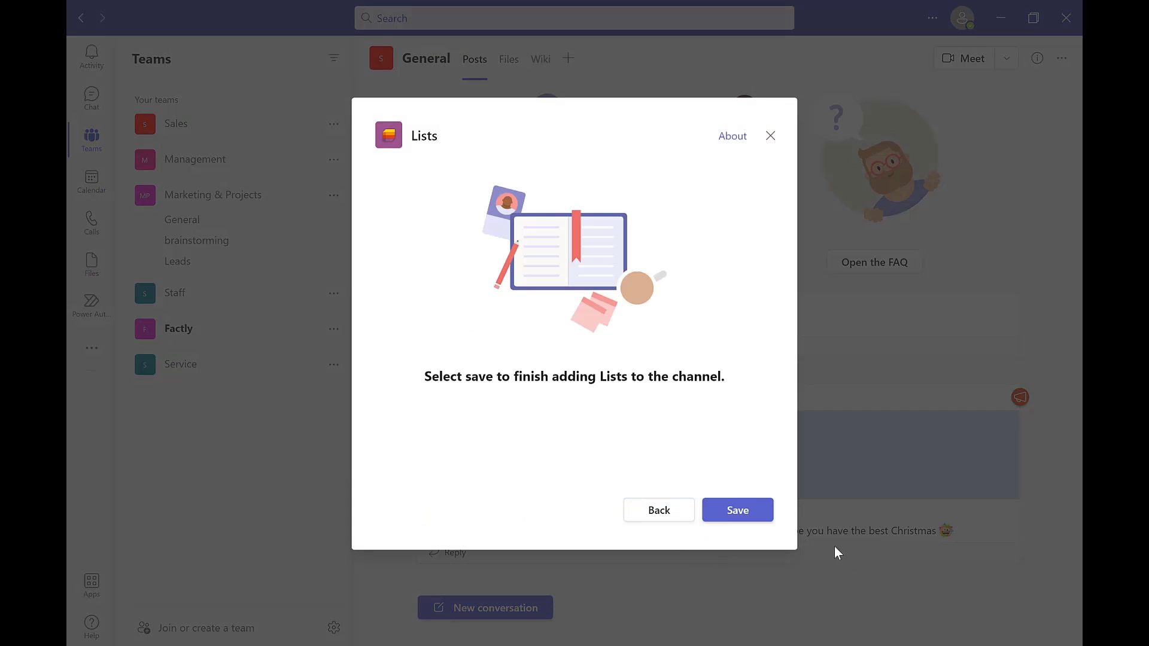
{"action": "left_click", "coordinate": [734, 511]}
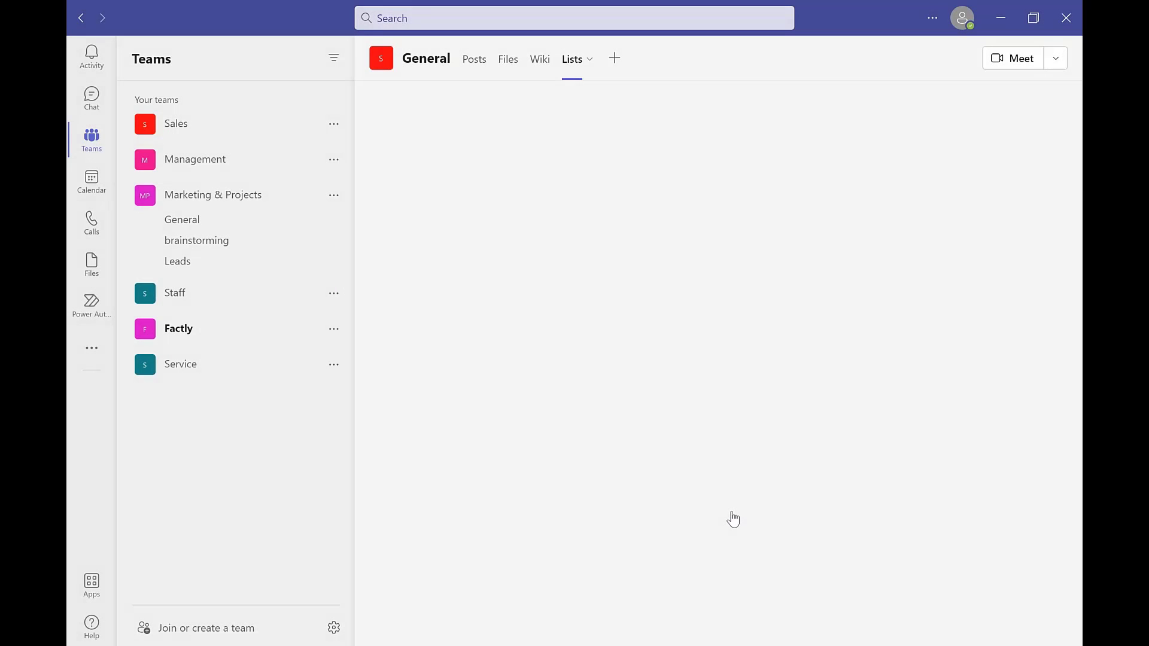
{"action": "left_click", "coordinate": [616, 479]}
{"action": "left_click", "coordinate": [409, 223]}
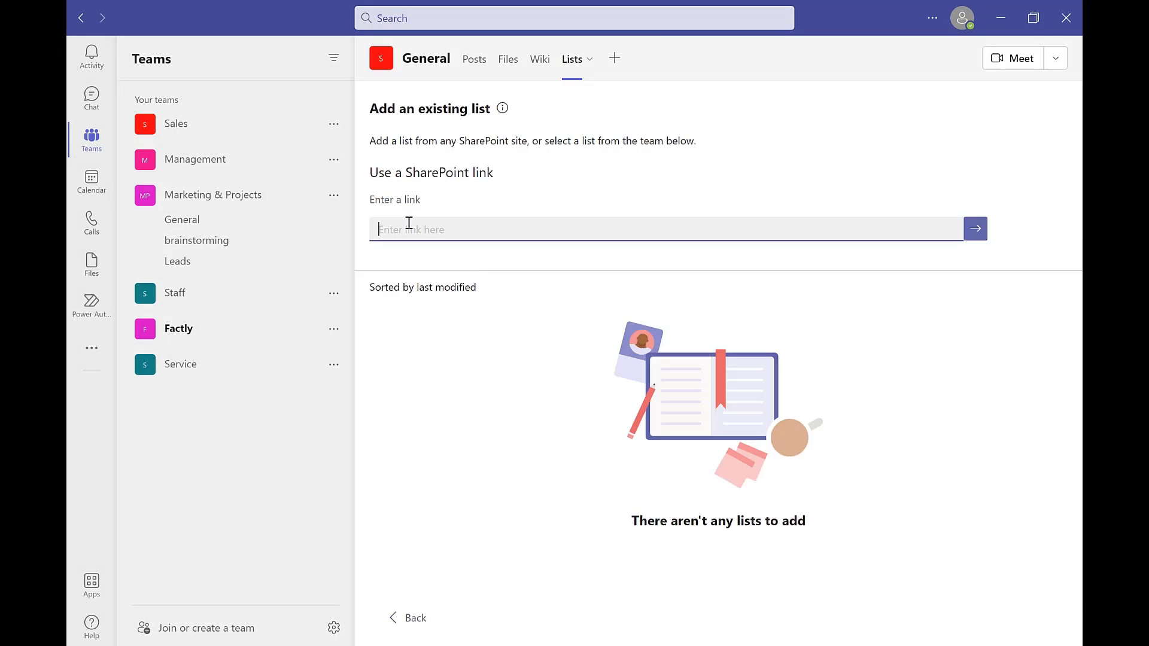
{"action": "left_click", "coordinate": [409, 617]}
Create a list from the Expense tracker template, with a description starting "Tracking company expens".
{"action": "left_click", "coordinate": [602, 419]}
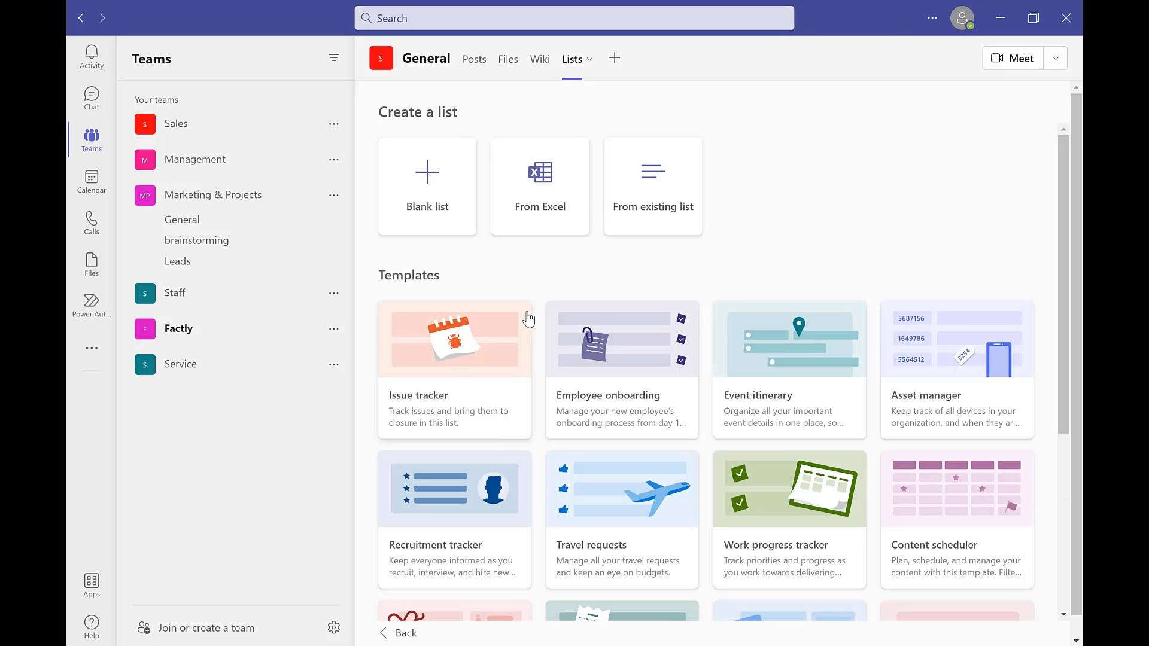
{"action": "scroll", "coordinate": [502, 430], "scroll_direction": "down", "scroll_amount": 2}
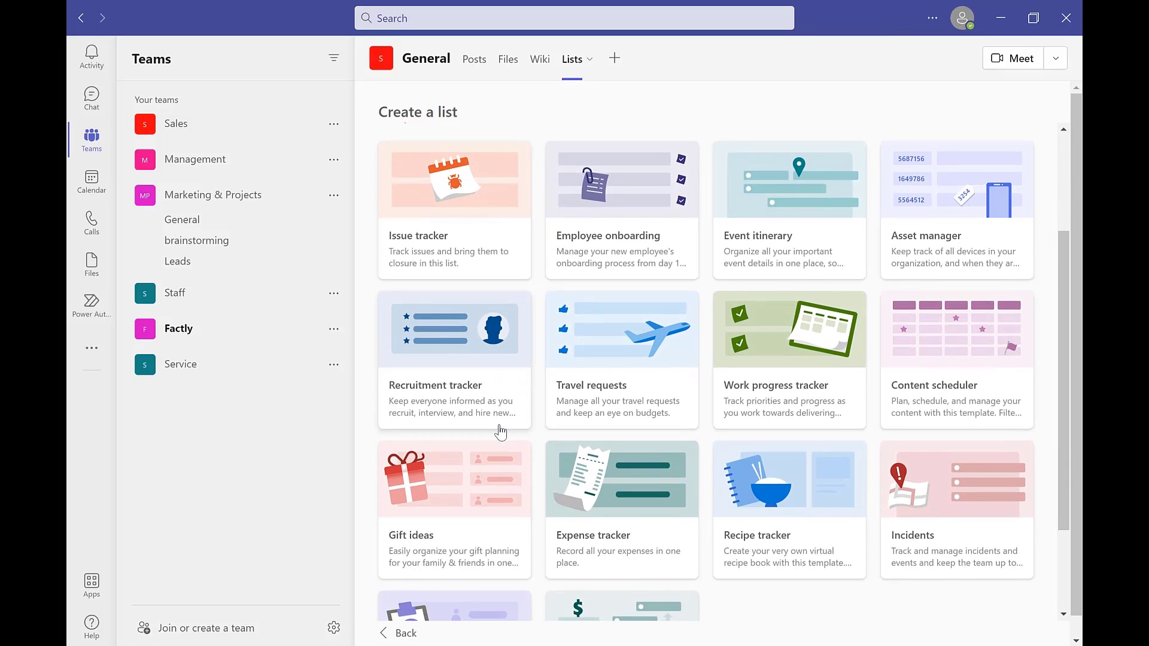
{"action": "scroll", "coordinate": [500, 428], "scroll_direction": "down", "scroll_amount": 2}
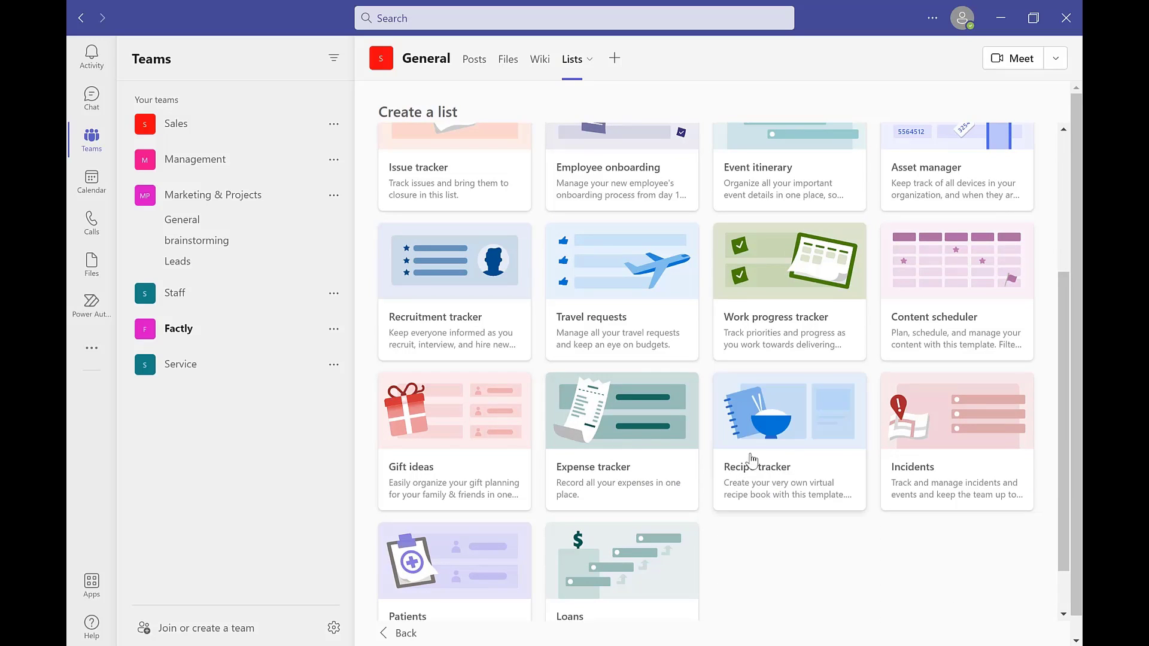
{"action": "left_click", "coordinate": [589, 430]}
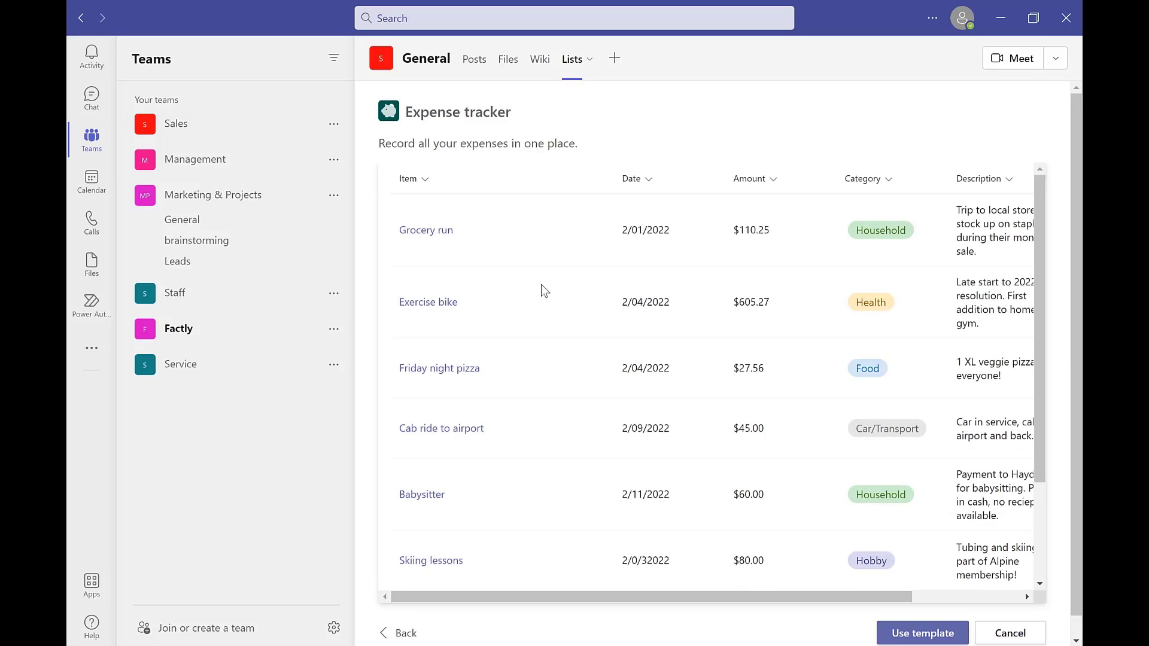
{"action": "left_click", "coordinate": [909, 630]}
{"action": "left_click", "coordinate": [580, 312]}
{"action": "type", "text": "Tracking company expens"}
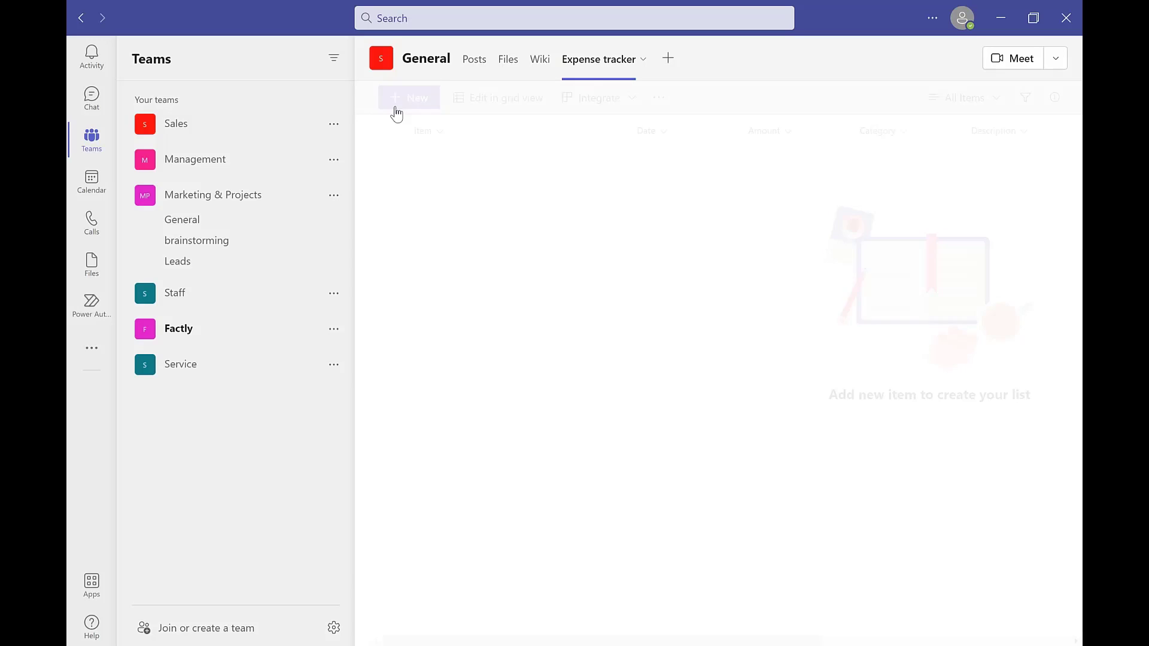
Start a new expense item named "Train ticket" with the date 03/05/2022.
{"action": "type", "text": "£34"}
{"action": "key", "text": "Tab"}
{"action": "type", "text": "03/0"}
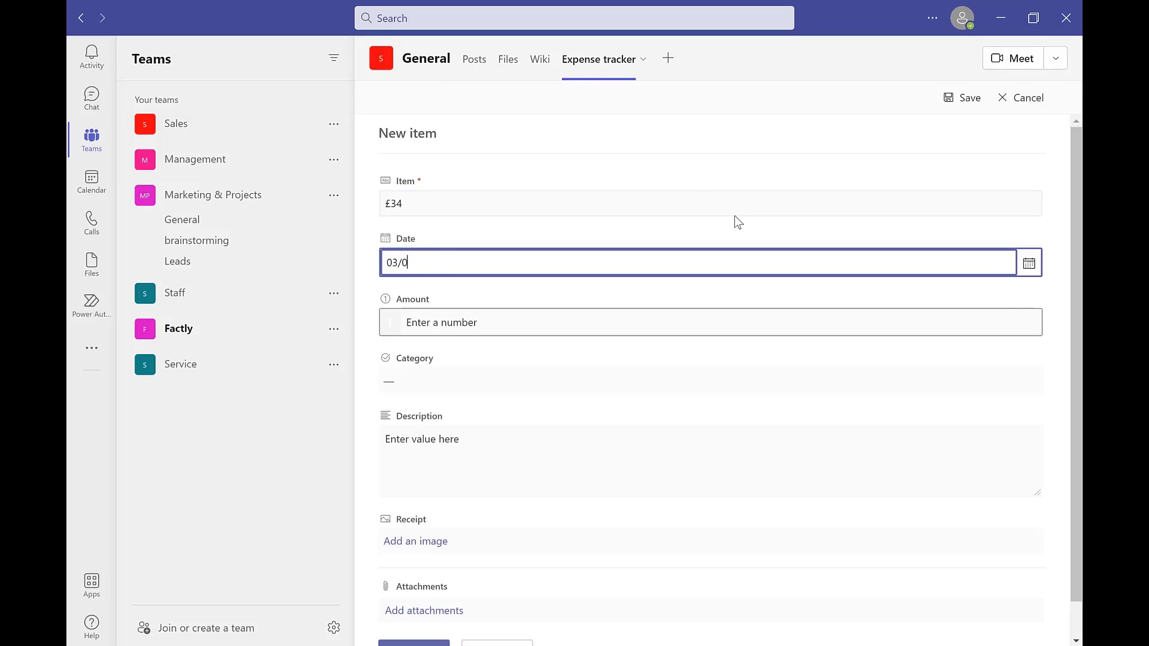
{"action": "type", "text": "5/2022"}
{"action": "left_click", "coordinate": [662, 311]}
{"action": "key", "text": "shift+Tab"}
{"action": "key", "text": "shift+Tab"}
{"action": "key", "text": "shift+Tab"}
{"action": "type", "text": "Train ticket"}
Set the amount to 34, category to Car/Transport and description to "Train to london for new marketing pitch", and save the item.
{"action": "left_click", "coordinate": [455, 322]}
{"action": "type", "text": "34"}
{"action": "left_click", "coordinate": [425, 385]}
{"action": "left_click", "coordinate": [413, 536]}
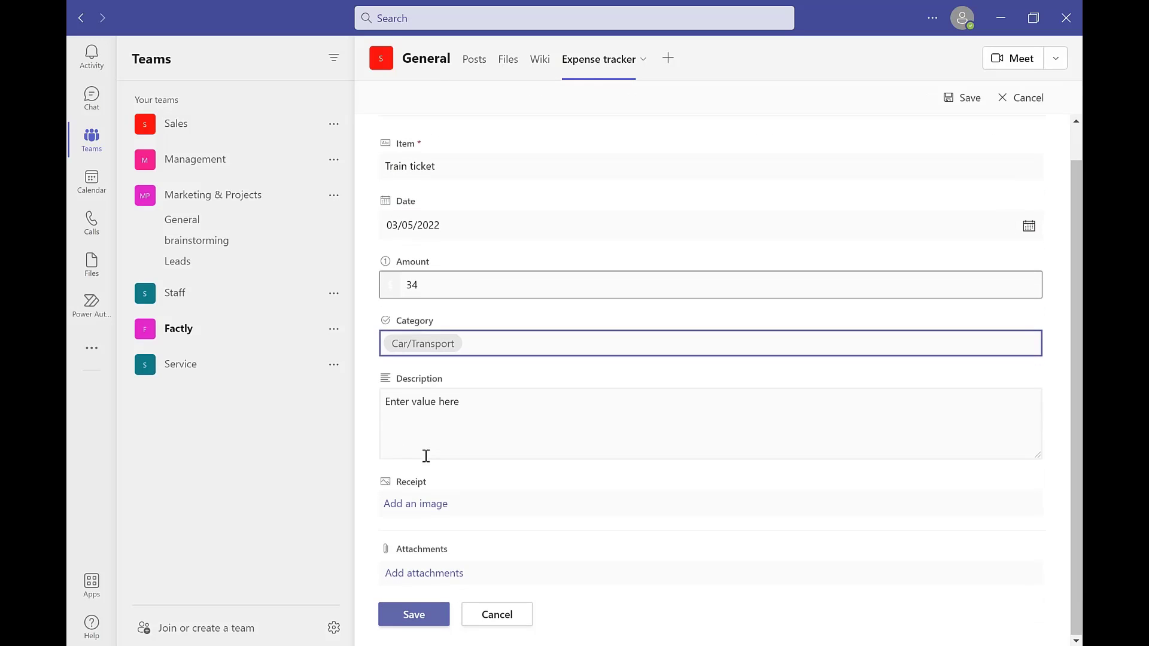
{"action": "left_click", "coordinate": [426, 456]}
{"action": "type", "text": "Train to london for new marketing pitch"}
{"action": "left_click", "coordinate": [414, 615]}
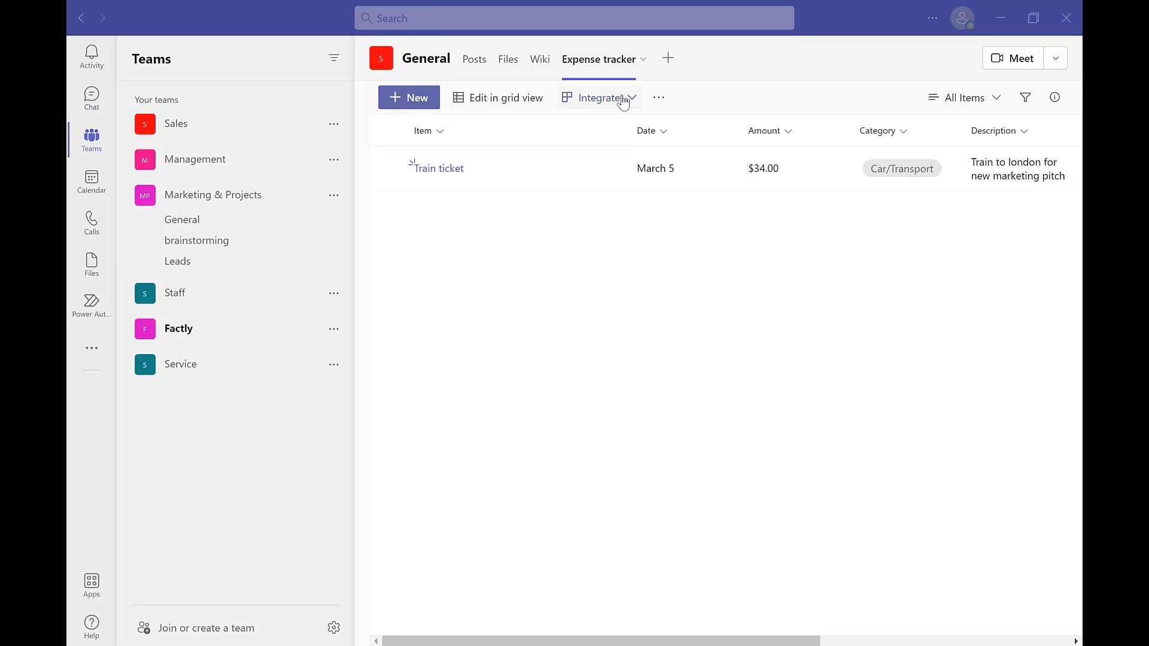
Create a Power Apps app from the Expense tracker list and save it as "Factly Expenses".
{"action": "left_click", "coordinate": [626, 107]}
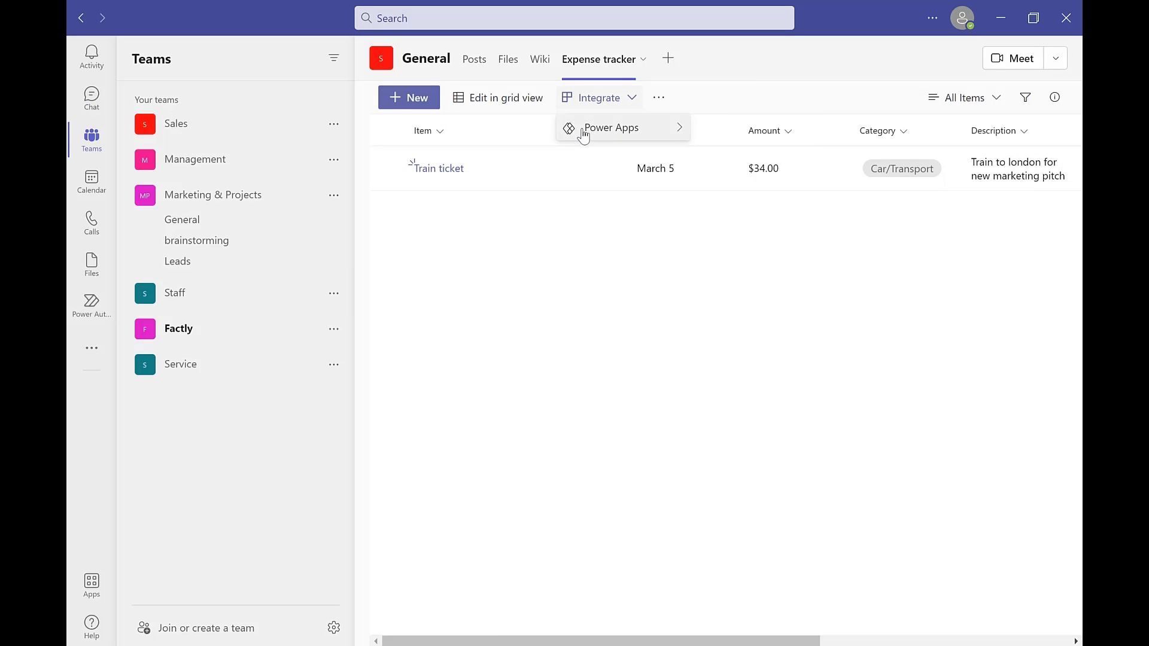
{"action": "mouse_move", "coordinate": [623, 133]}
{"action": "left_click", "coordinate": [715, 136]}
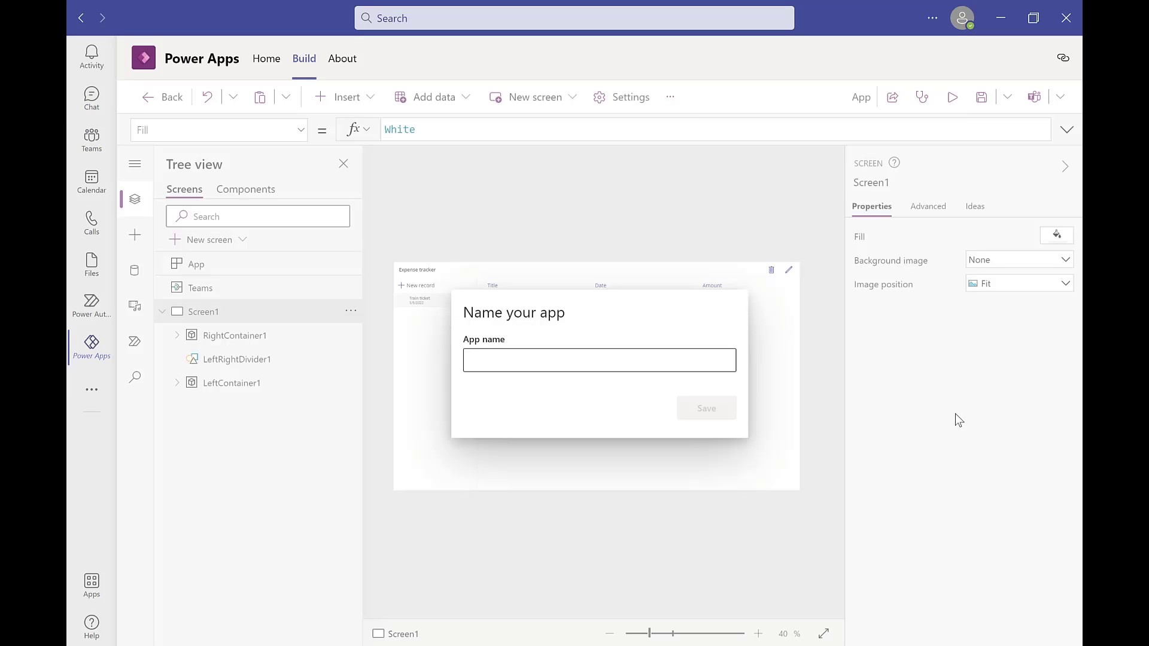
{"action": "type", "text": "ex"}
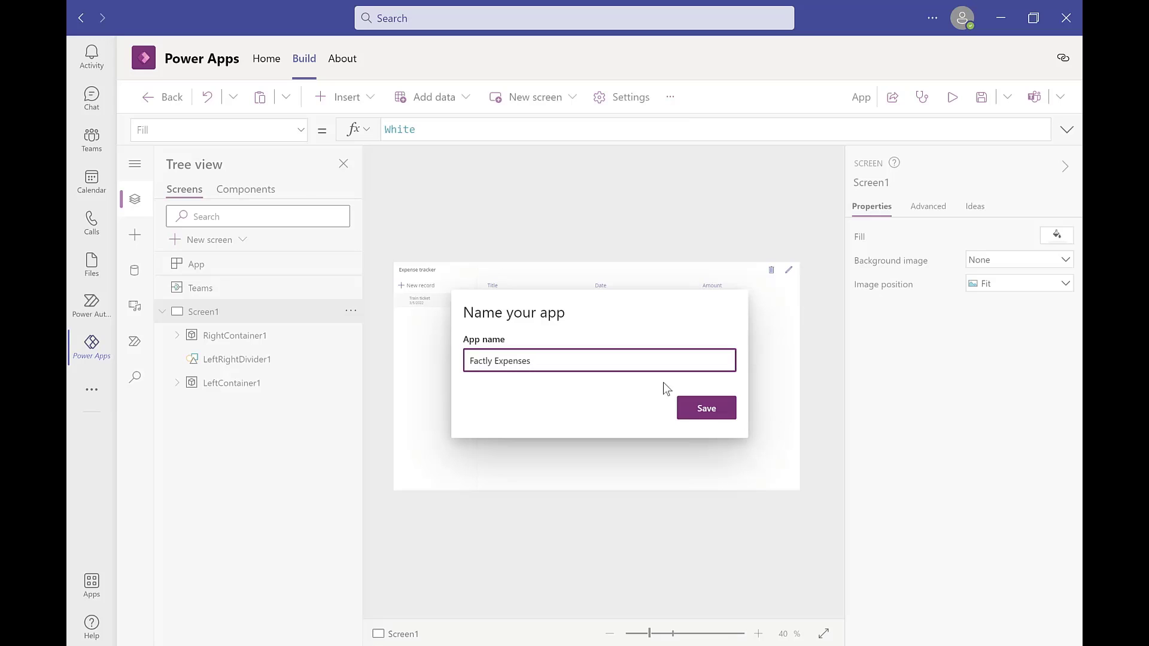
{"action": "left_click", "coordinate": [694, 410]}
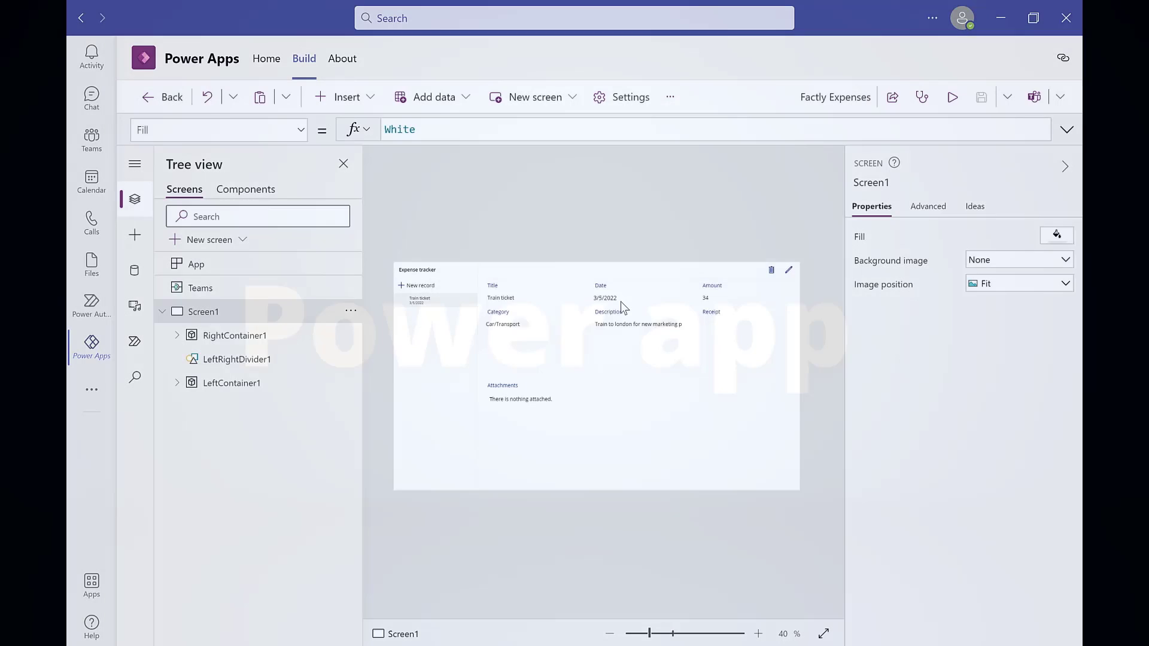